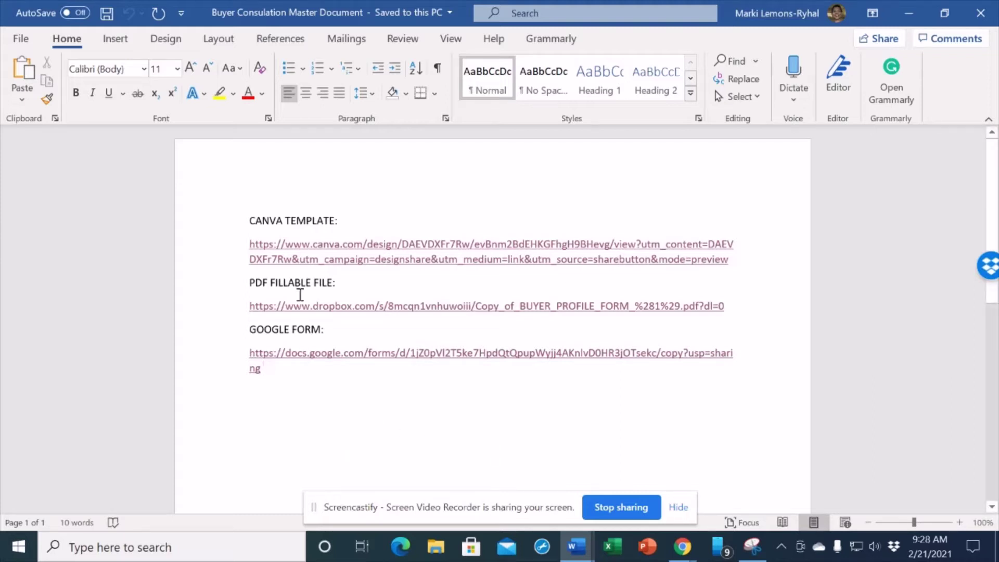
# - Follow the Canva link in Word and use the BUYER PROFILE FORM template as an editable copy
pyautogui.keyDown('ctrl'); pyautogui.click(338, 245); pyautogui.keyUp('ctrl')
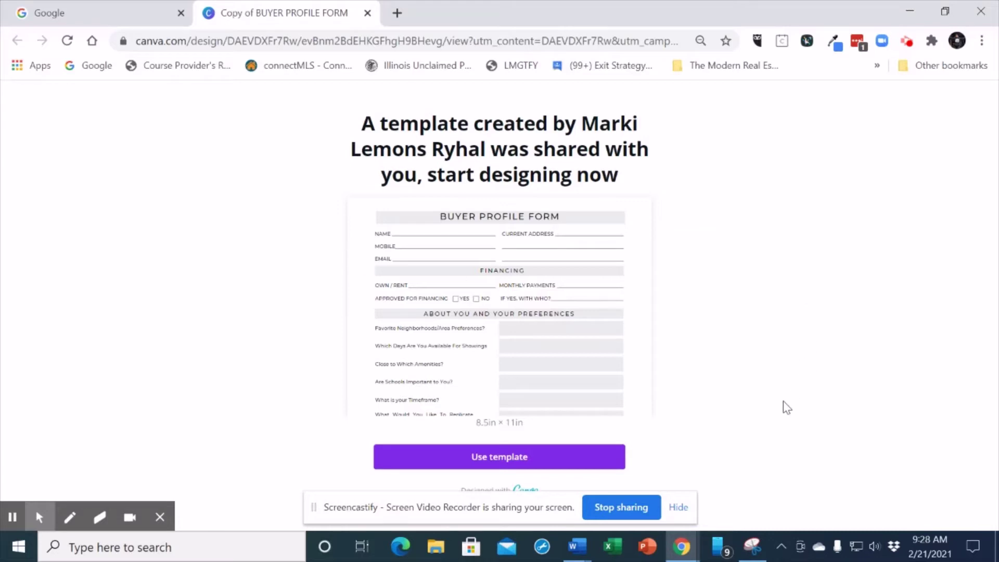
pyautogui.click(685, 507)
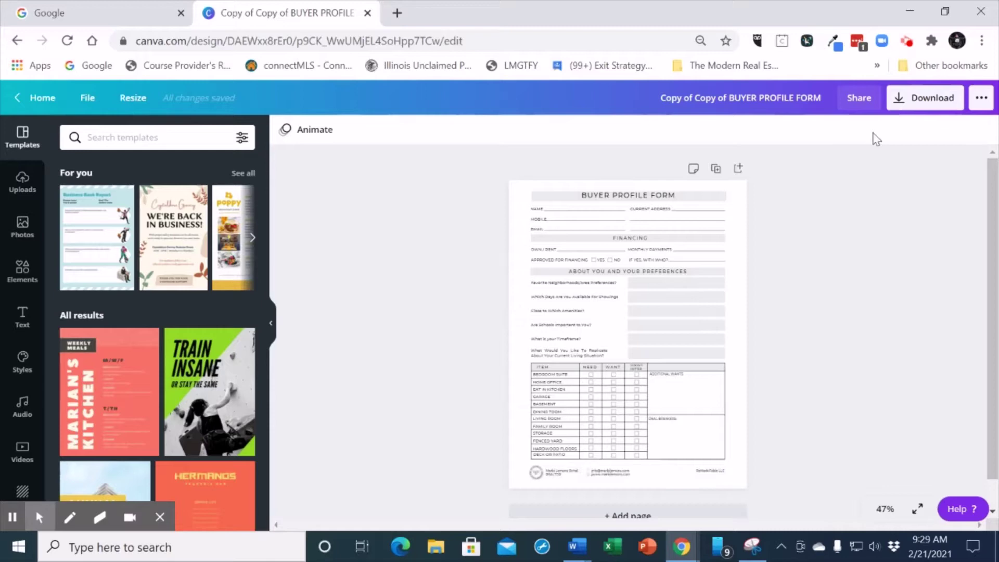
# - In the design's download options, try PDF Standard and JPG file types, then return to PNG
pyautogui.click(894, 104)
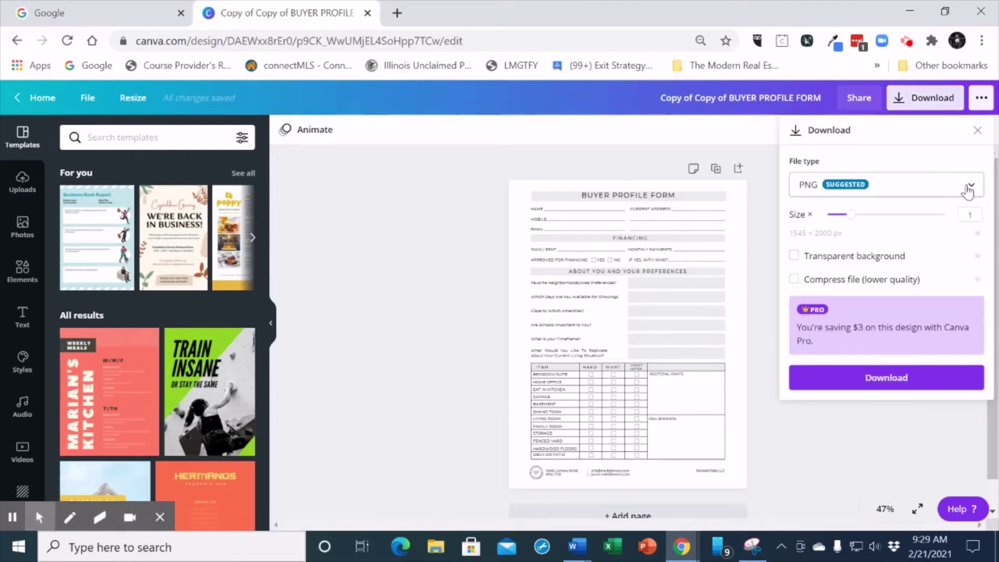
pyautogui.click(969, 188)
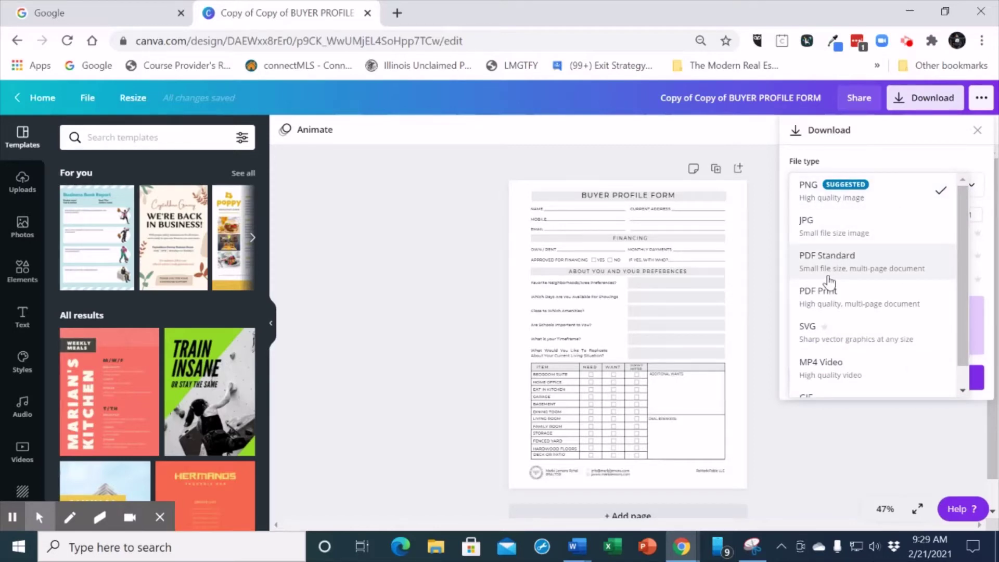
pyautogui.click(828, 279)
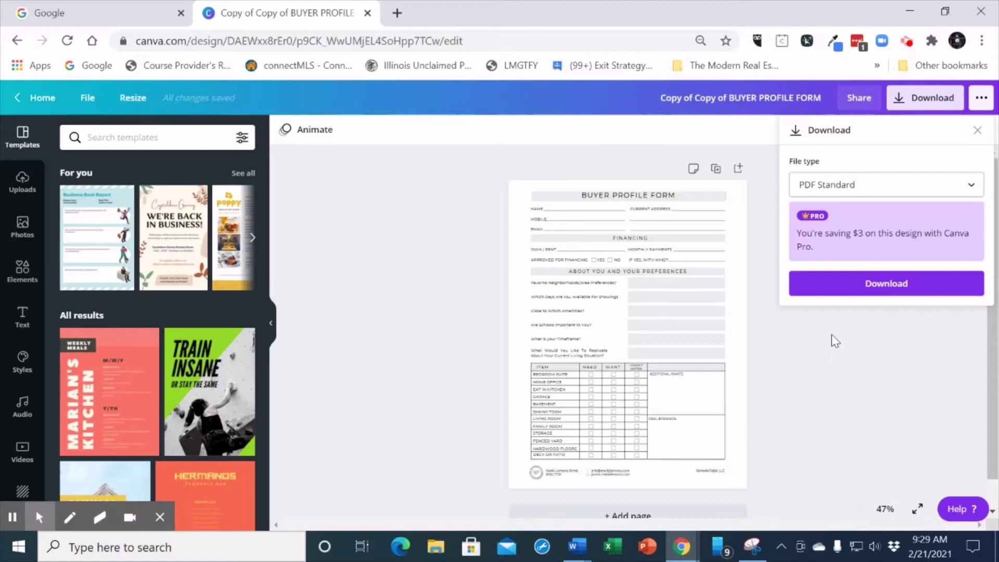
pyautogui.click(971, 186)
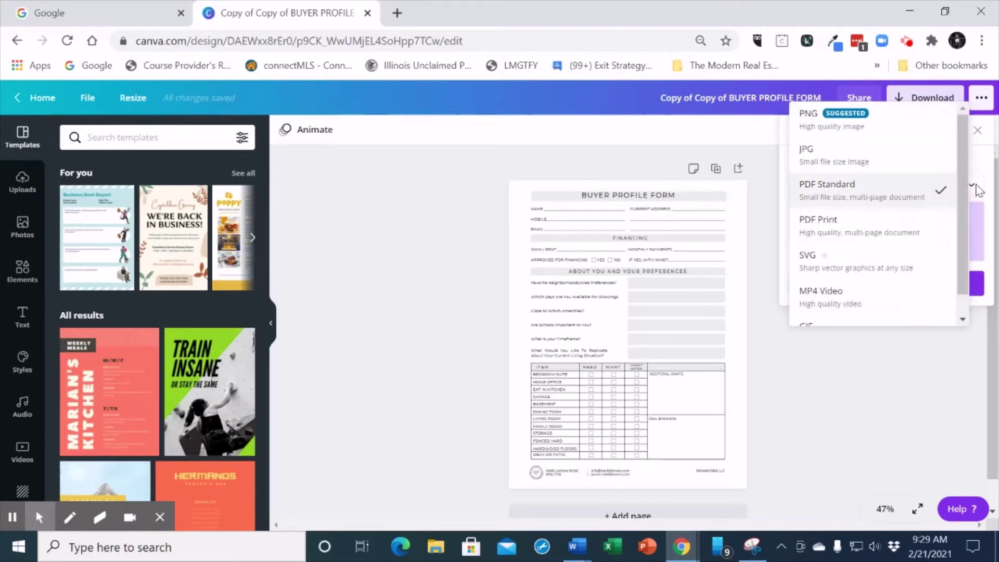
pyautogui.click(815, 159)
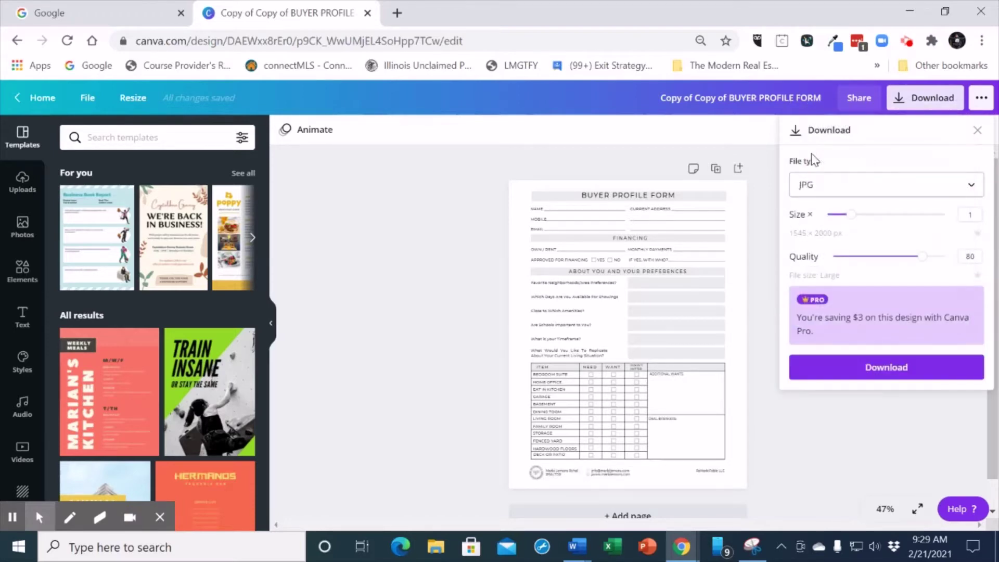
pyautogui.click(977, 187)
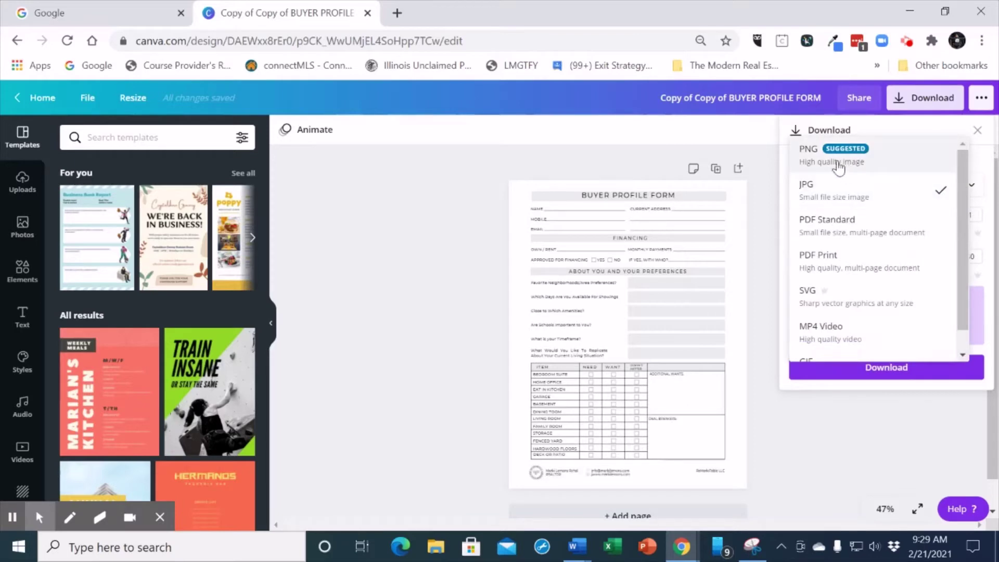
pyautogui.click(838, 165)
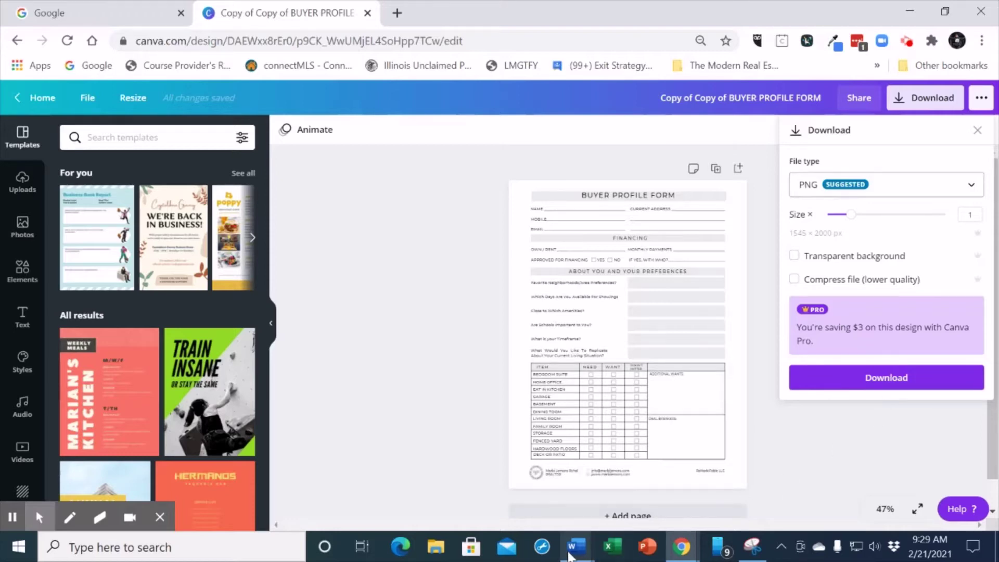
# - Follow the Dropbox link from Word and download the fillable BUYER PROFILE FORM PDF
pyautogui.moveTo(567, 543)
pyautogui.click(528, 507)
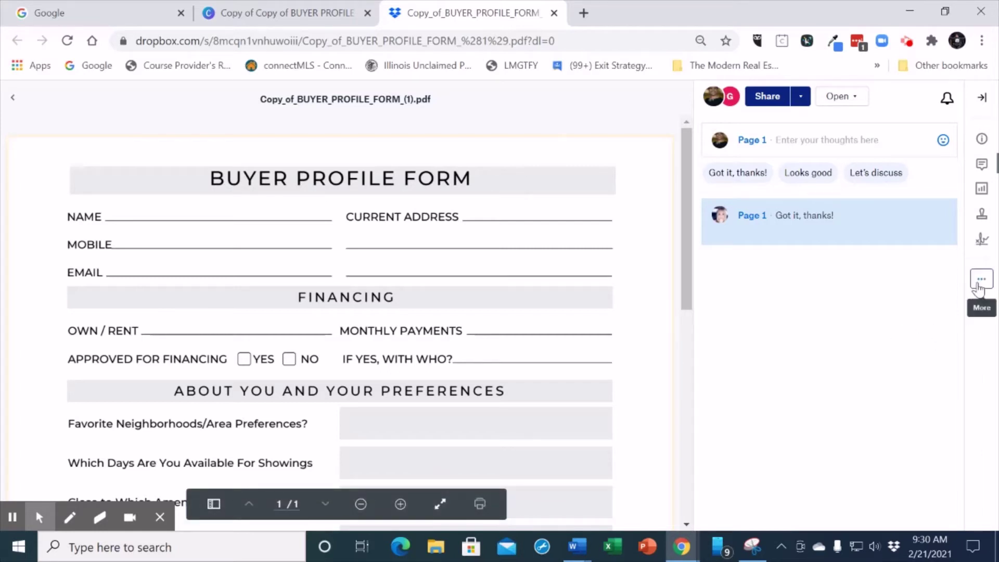
pyautogui.click(979, 285)
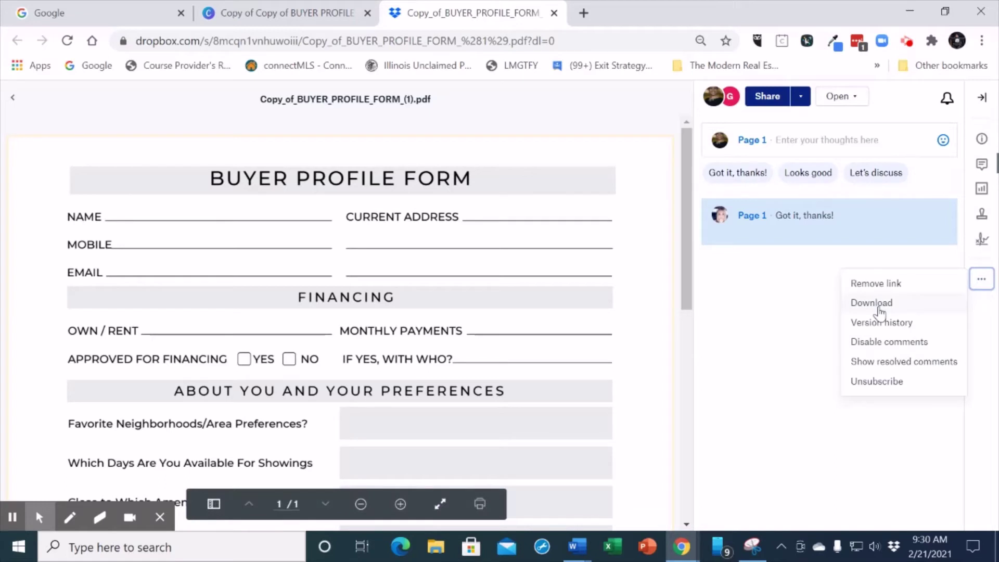
pyautogui.click(879, 312)
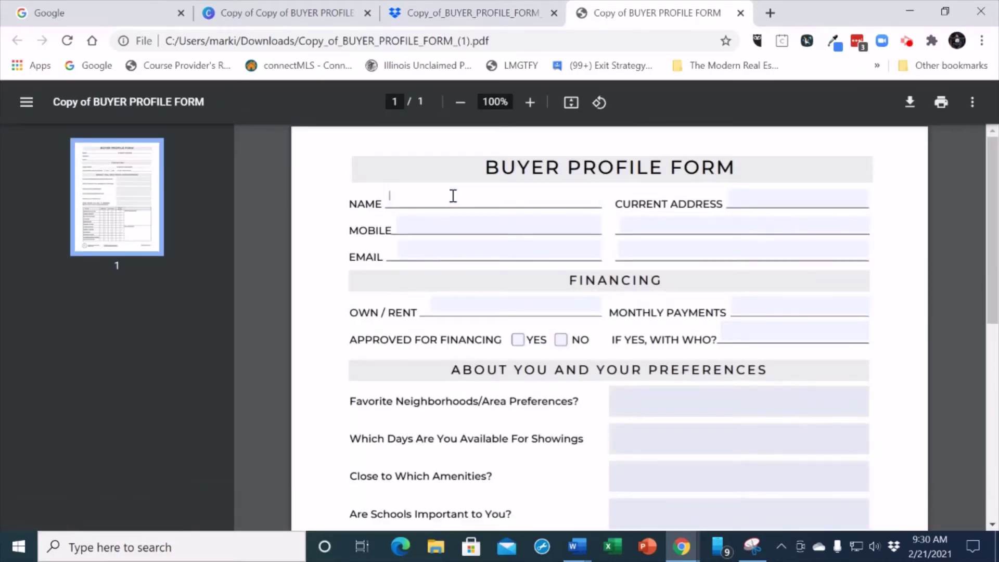
pyautogui.click(448, 220)
pyautogui.click(449, 243)
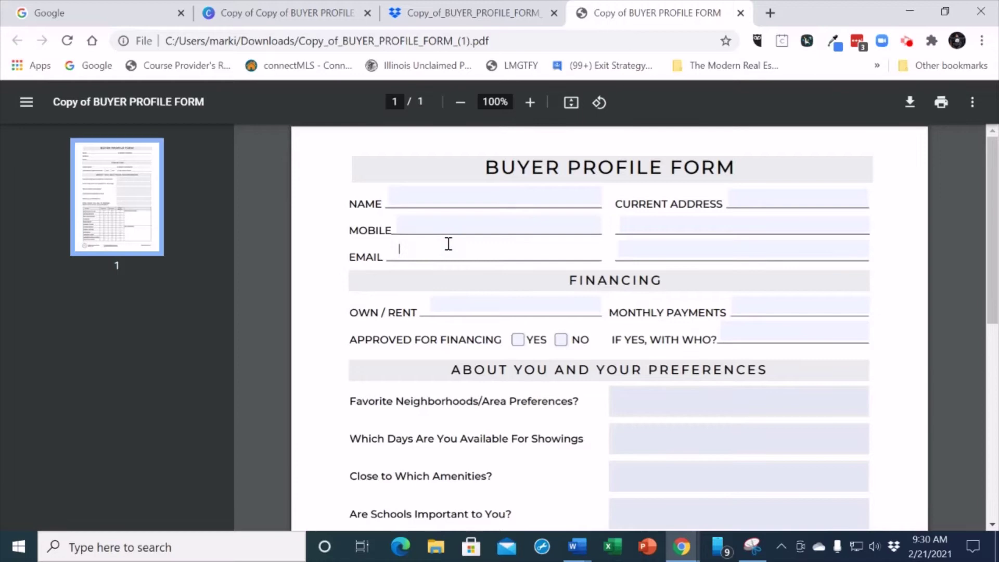
pyautogui.click(733, 201)
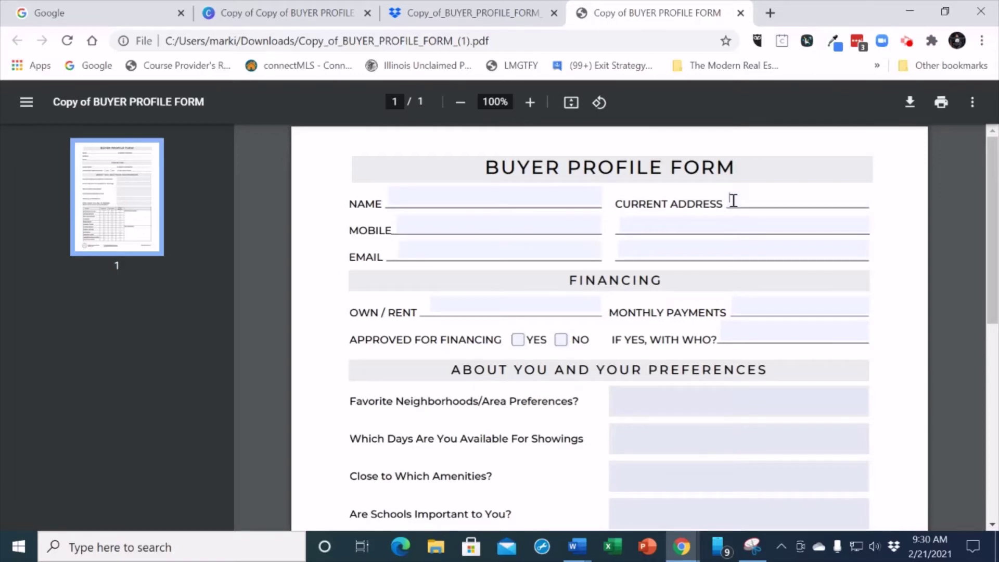
pyautogui.click(713, 220)
pyautogui.click(706, 247)
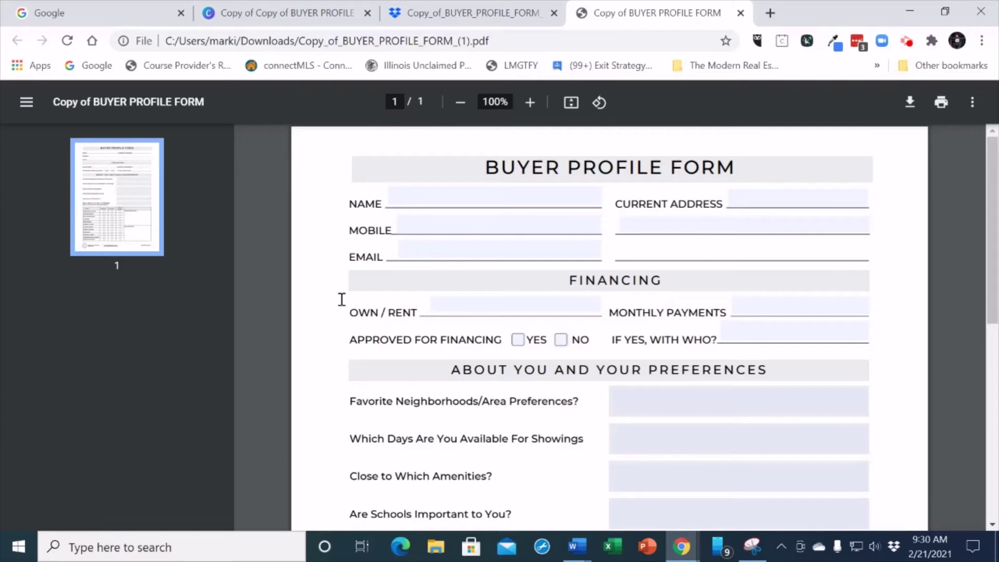
# - Go to Google Drive through the Google apps grid
pyautogui.click(118, 20)
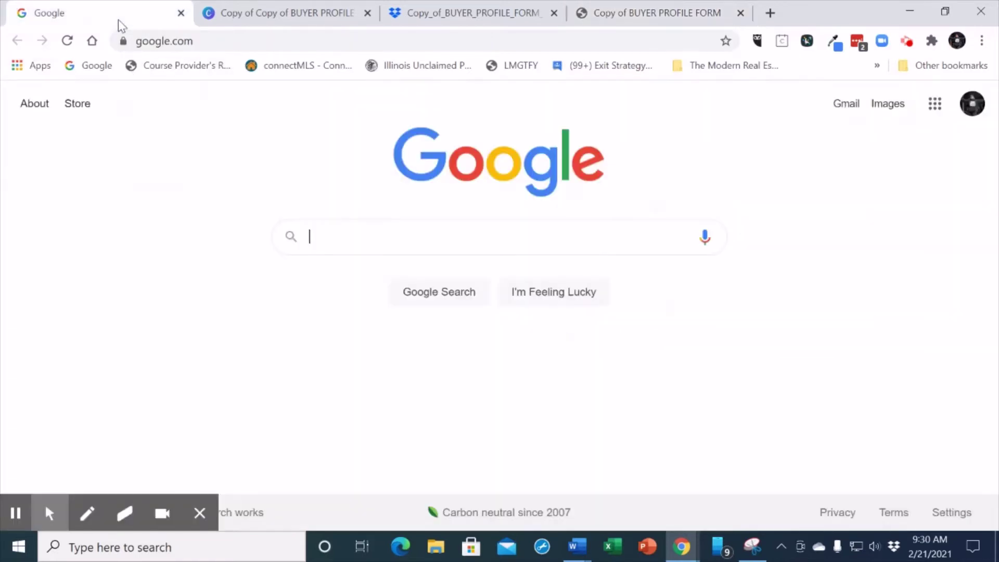
pyautogui.click(935, 104)
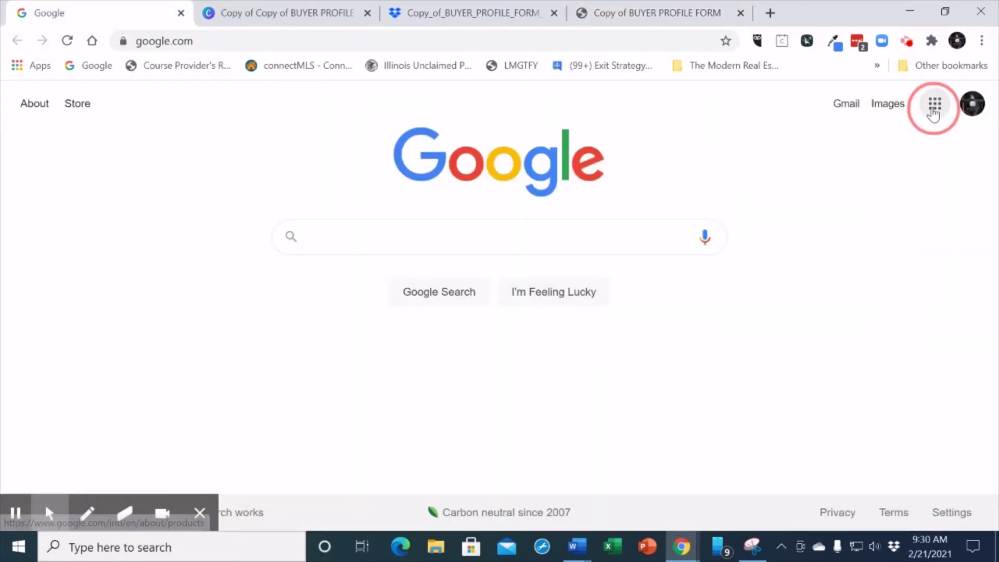
pyautogui.click(945, 180)
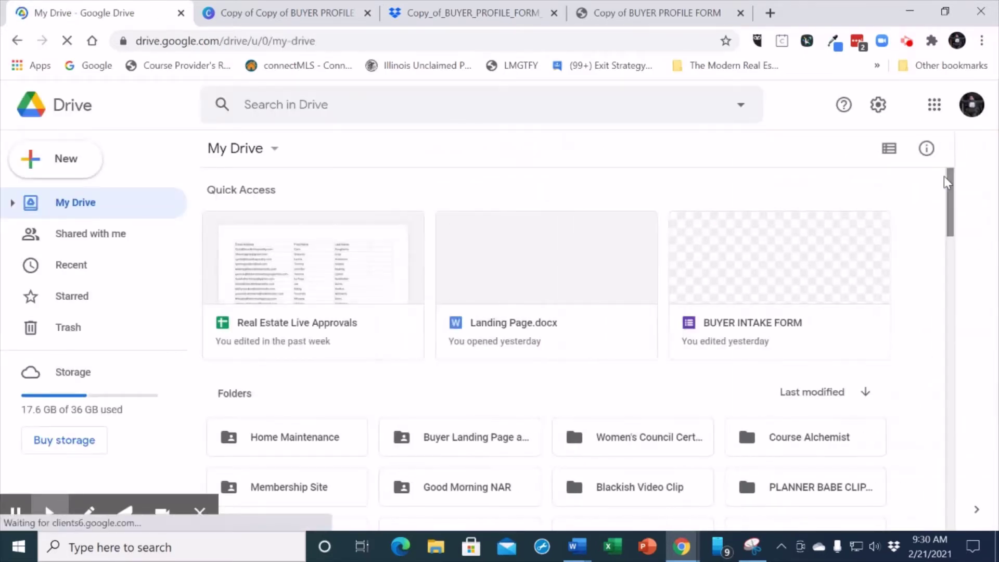
# - Upload Copy_of_BUYER_PROFILE_FORM_(1).pdf from the Downloads folder into My Drive
pyautogui.click(67, 166)
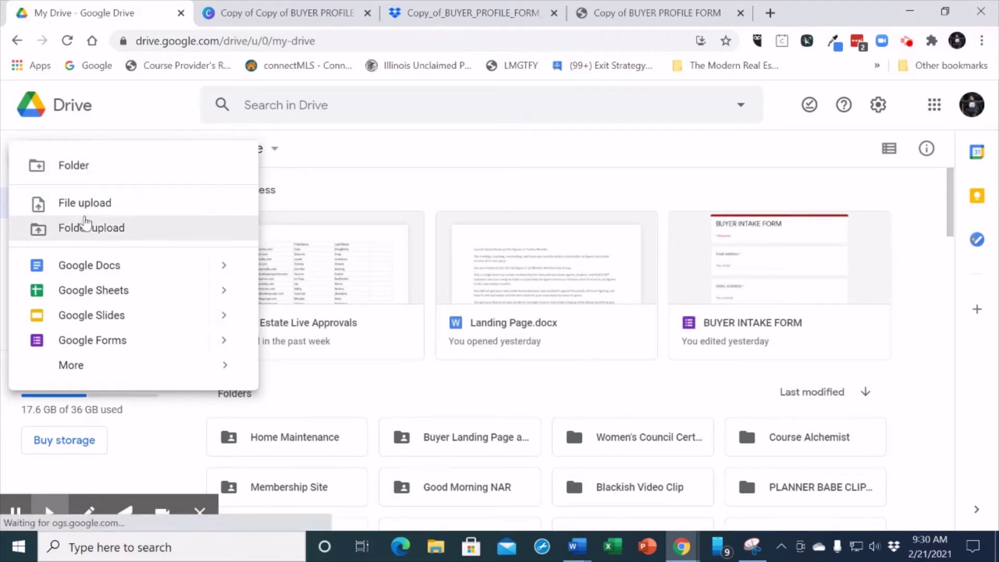
pyautogui.click(89, 208)
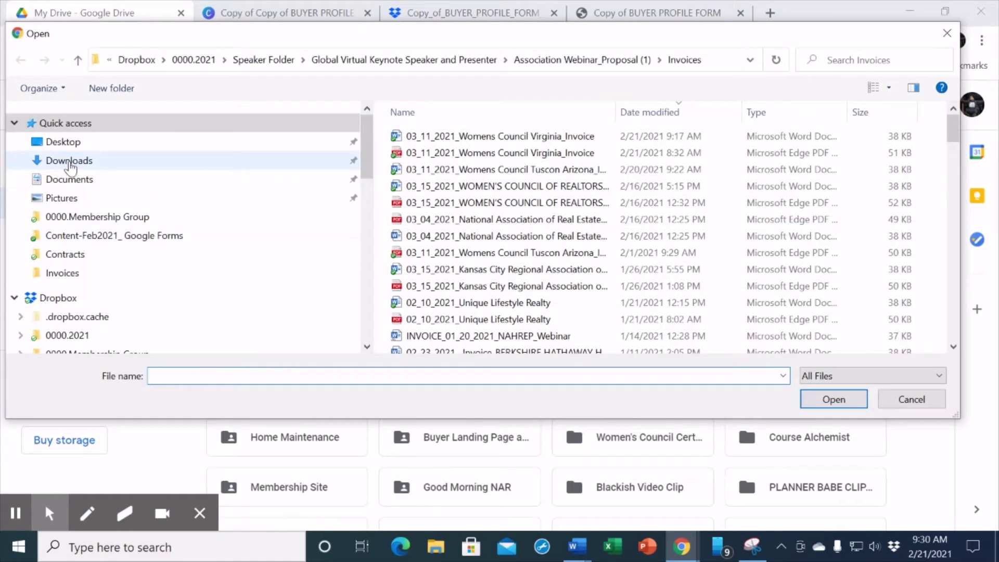
pyautogui.click(73, 162)
pyautogui.click(449, 192)
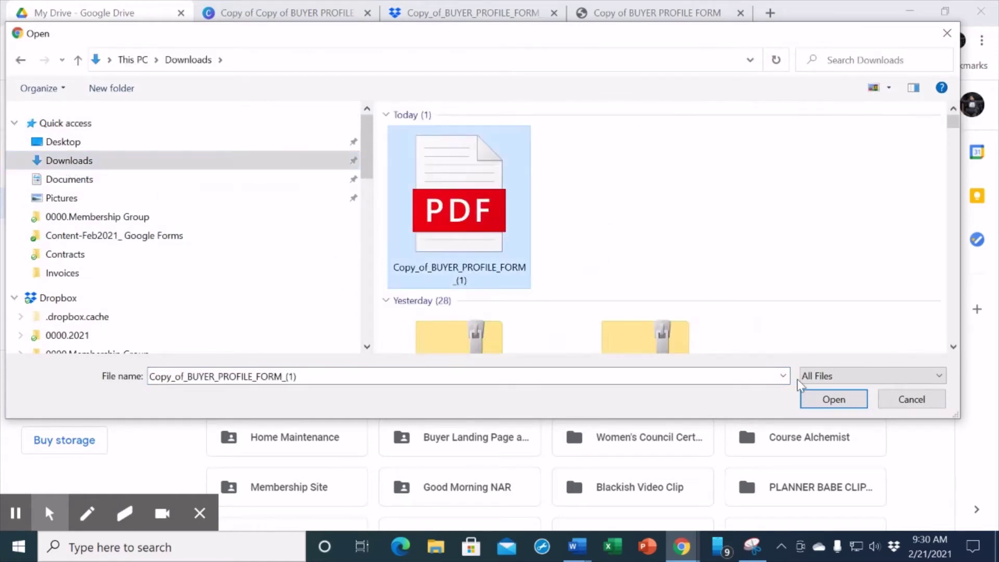
pyautogui.click(832, 399)
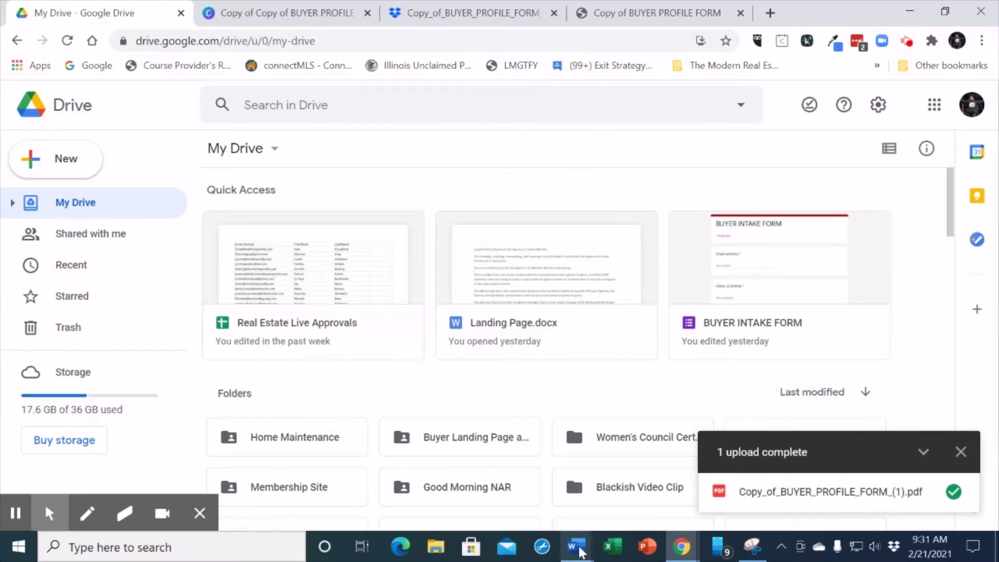
# - Follow the Google Form link in the Word document to reach the BUYER INTAKE FORM copy page
pyautogui.moveTo(574, 542)
pyautogui.click(515, 497)
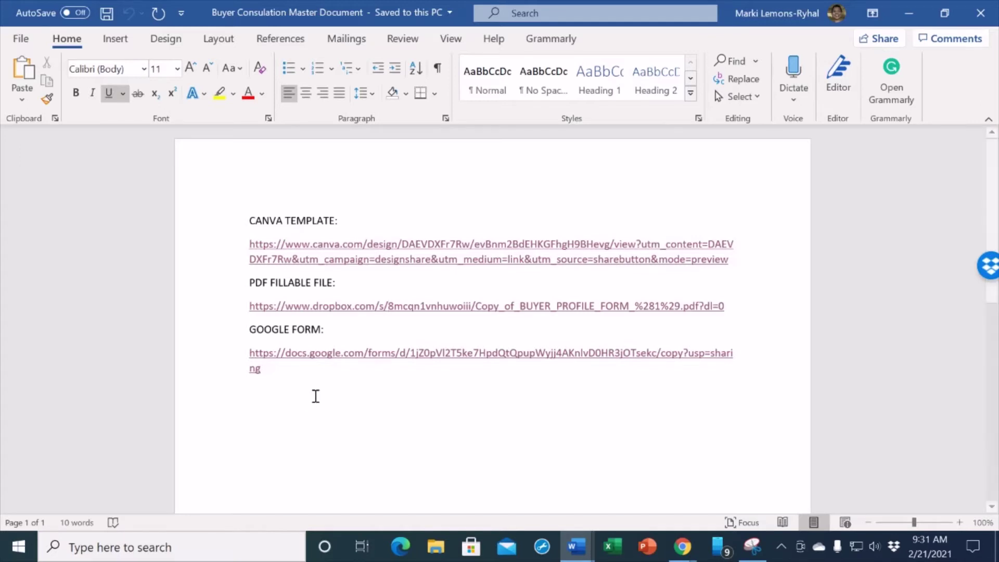
pyautogui.keyDown('ctrl'); pyautogui.click(335, 353); pyautogui.keyUp('ctrl')
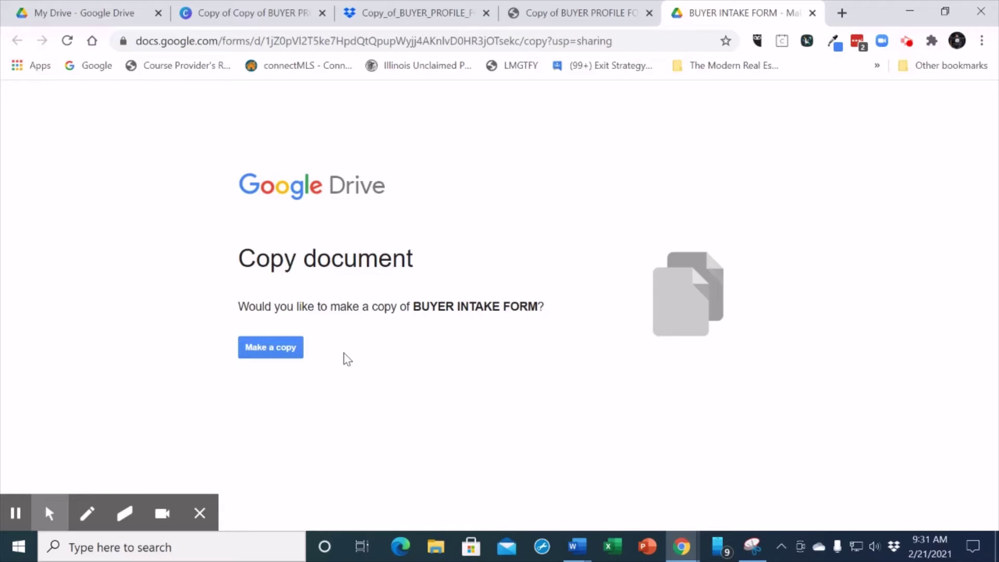
# - Make a copy of BUYER INTAKE FORM and scroll to the top of the copied form
pyautogui.click(267, 349)
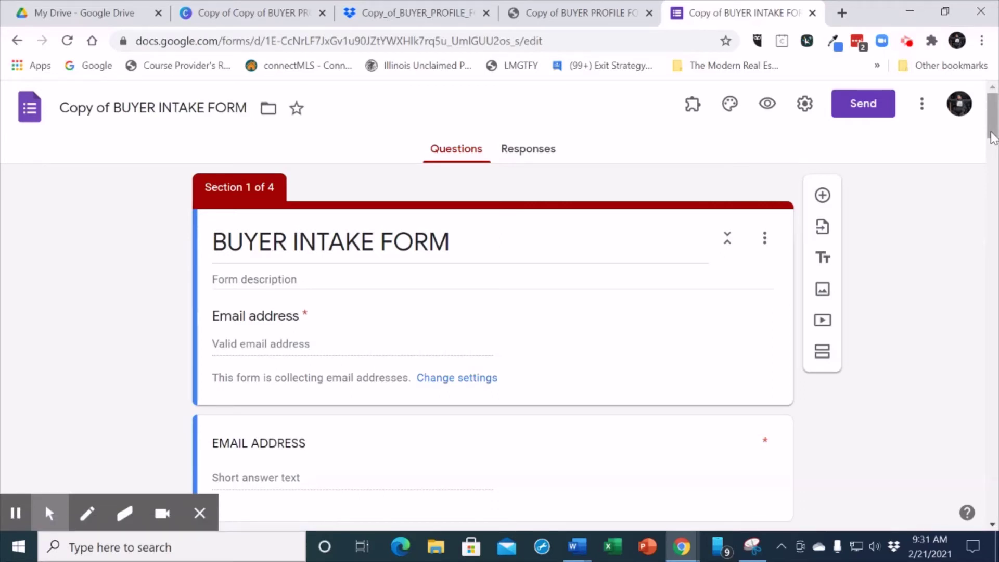
pyautogui.click(992, 133)
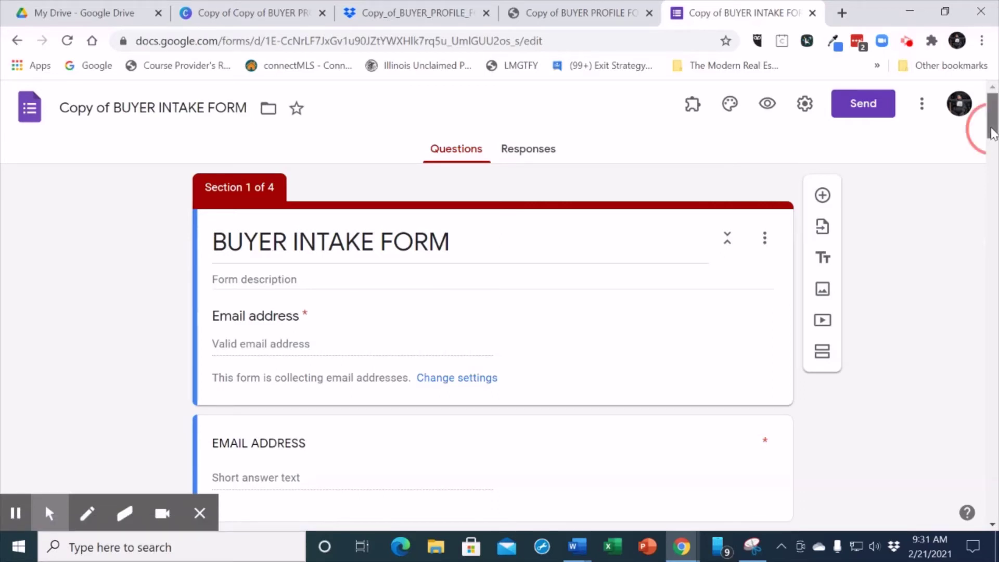
pyautogui.moveTo(991, 132); pyautogui.dragTo(991, 99)
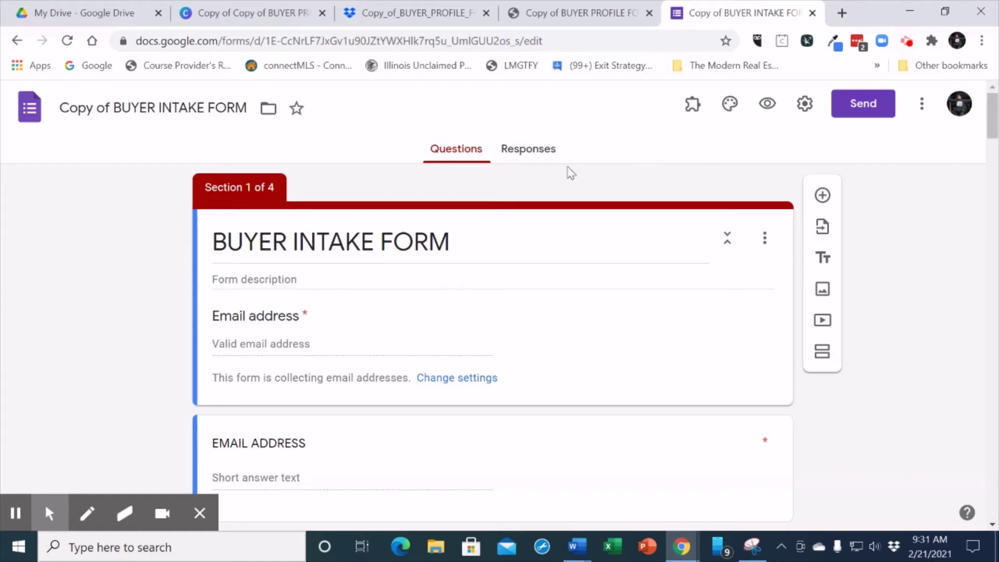
pyautogui.click(544, 156)
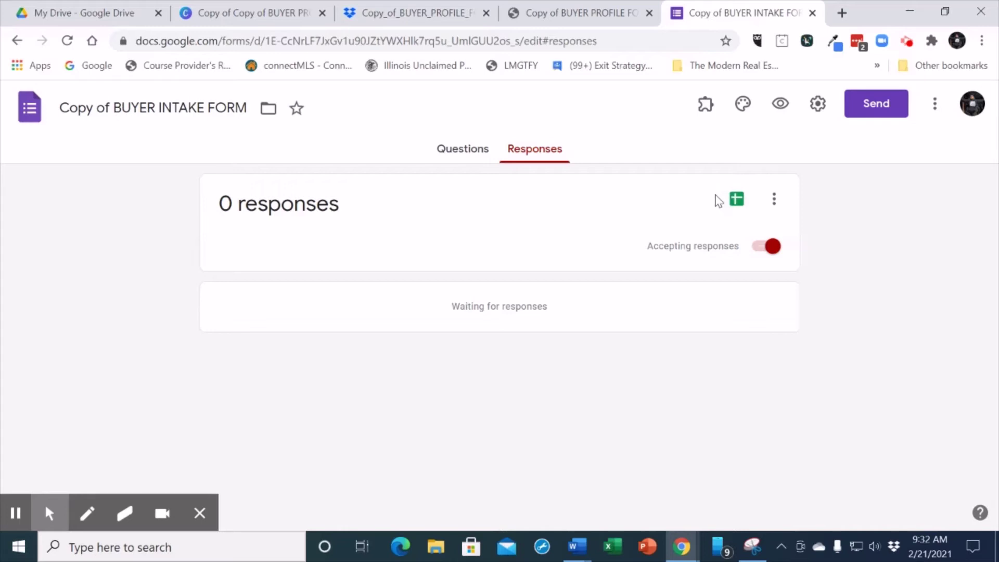
pyautogui.click(469, 154)
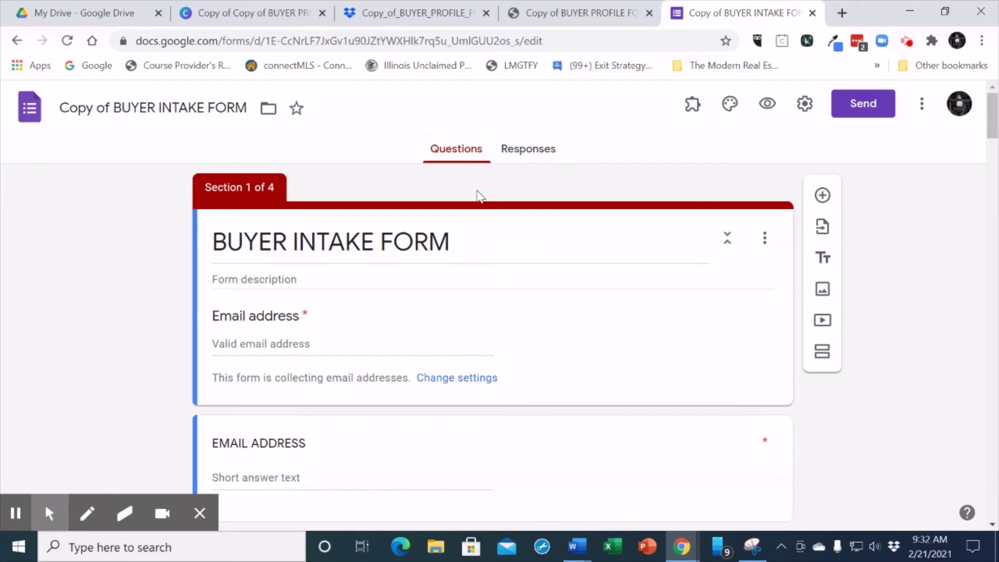
pyautogui.click(535, 152)
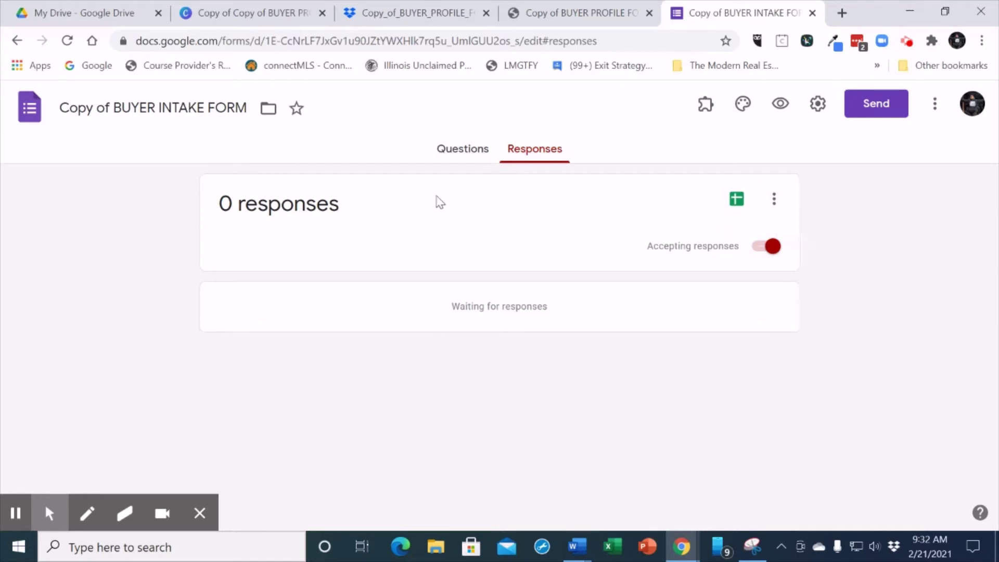
pyautogui.click(467, 156)
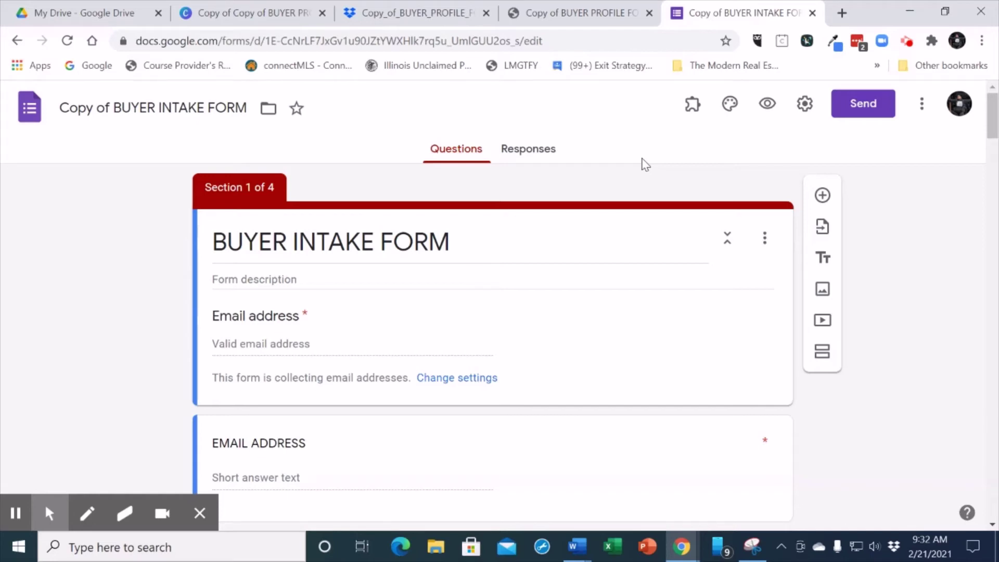
# - Get the Form Notifications add-on from the Workspace Marketplace via the More menu's Add-ons
pyautogui.click(921, 107)
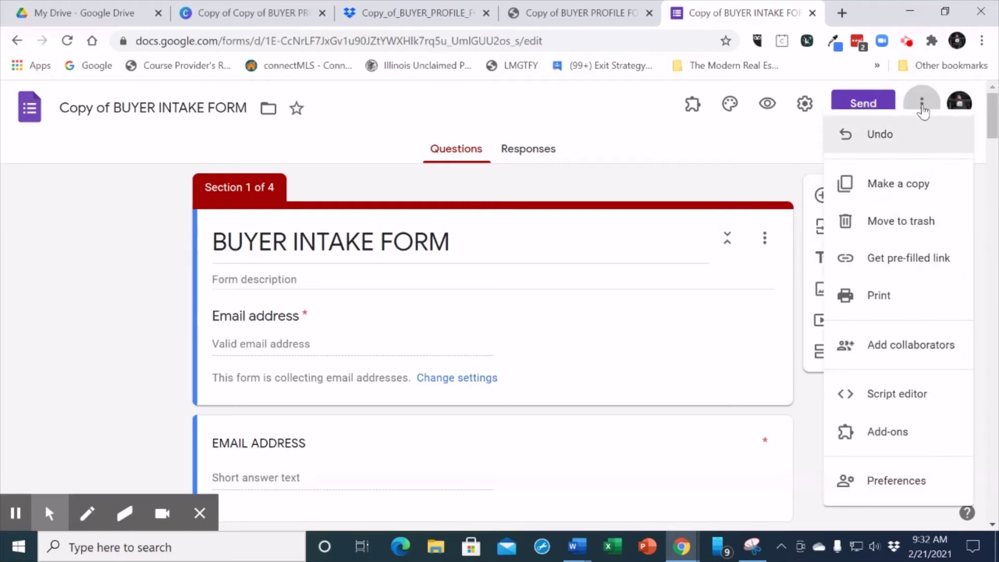
pyautogui.click(886, 435)
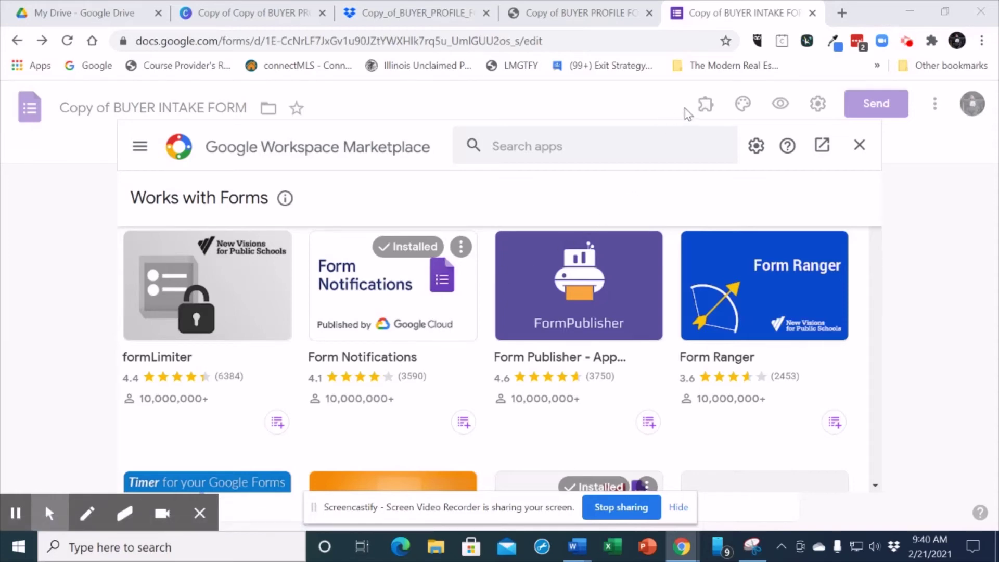
# - Close the Marketplace, try launching Form Notifications, and dismiss its help-only dialog
pyautogui.click(860, 148)
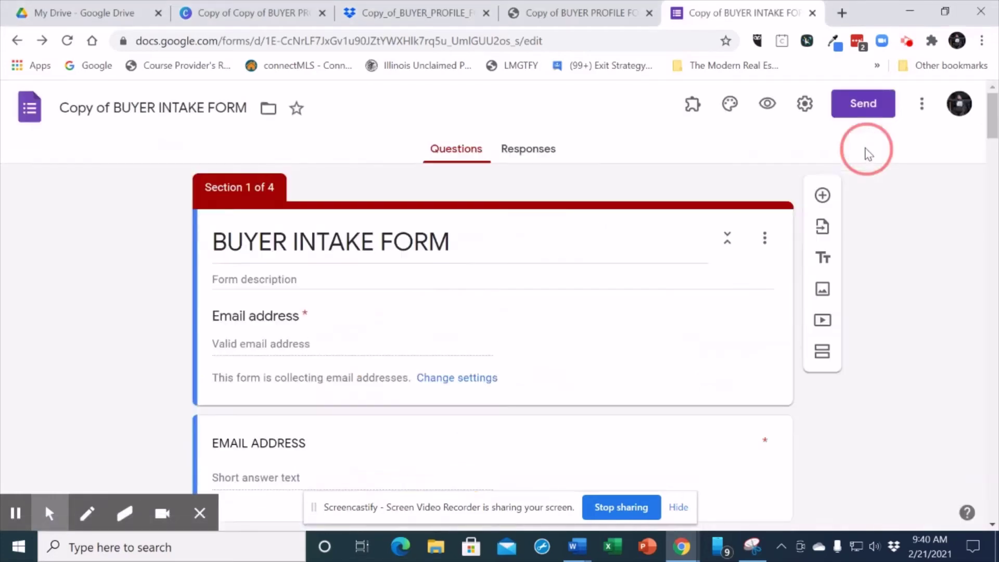
pyautogui.click(693, 109)
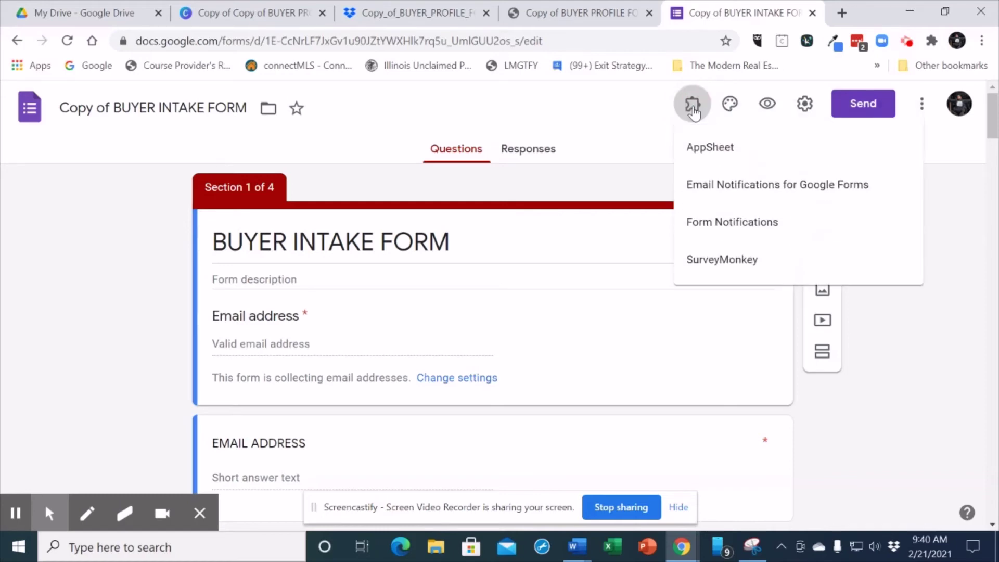
pyautogui.click(703, 232)
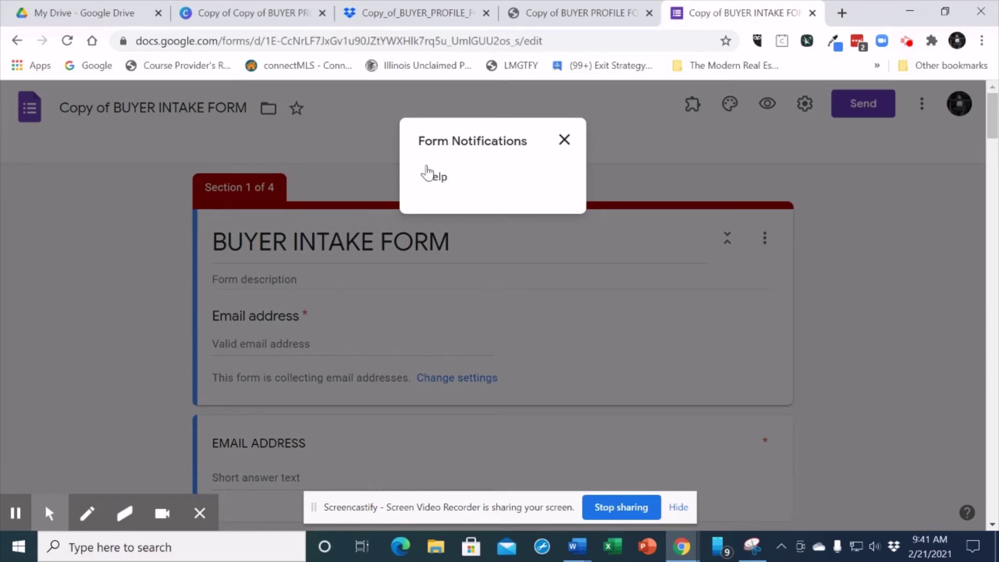
pyautogui.click(564, 140)
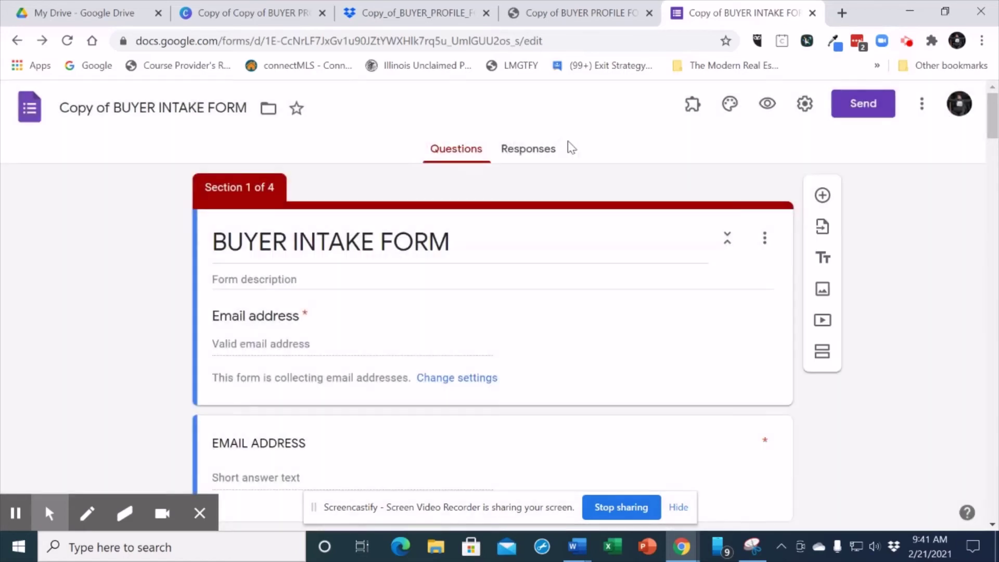
pyautogui.click(678, 506)
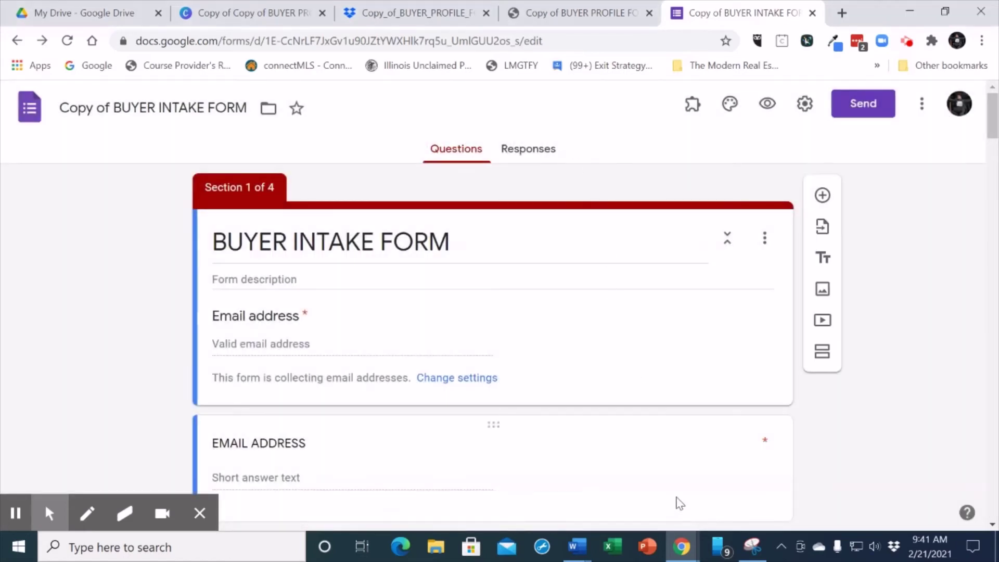
# - Reload the form and relaunch Form Notifications from the Add-ons menu
pyautogui.click(66, 48)
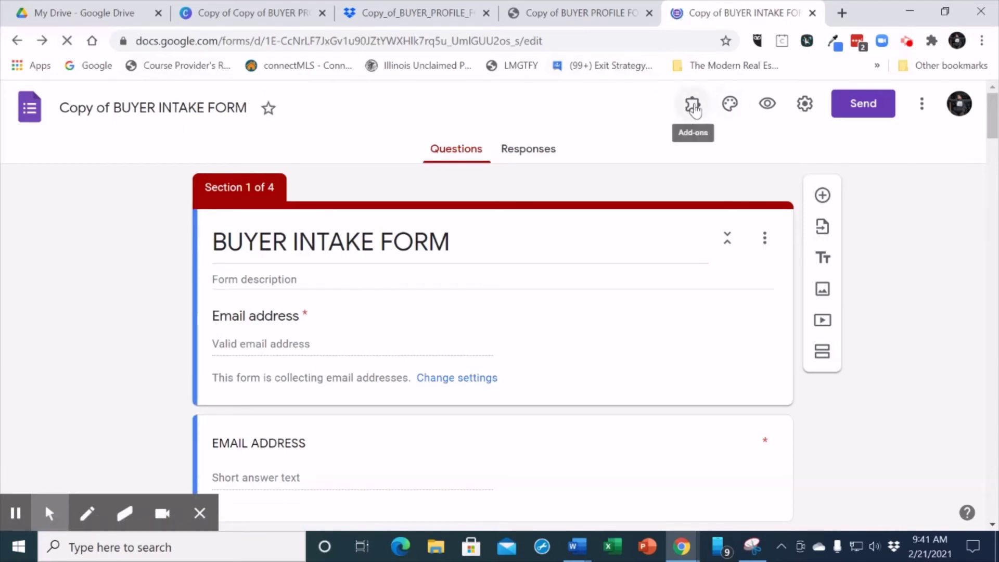
pyautogui.click(693, 106)
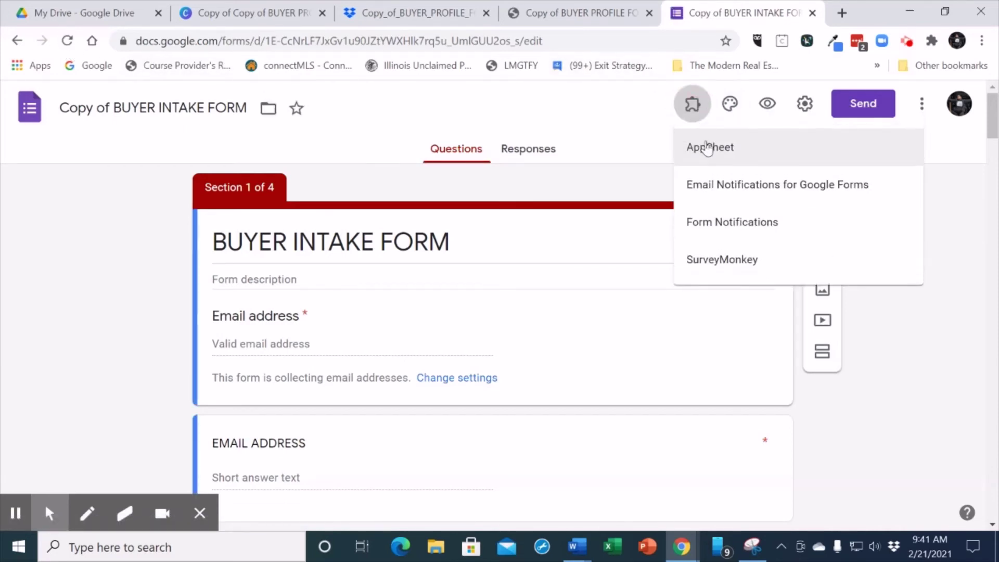
pyautogui.click(708, 224)
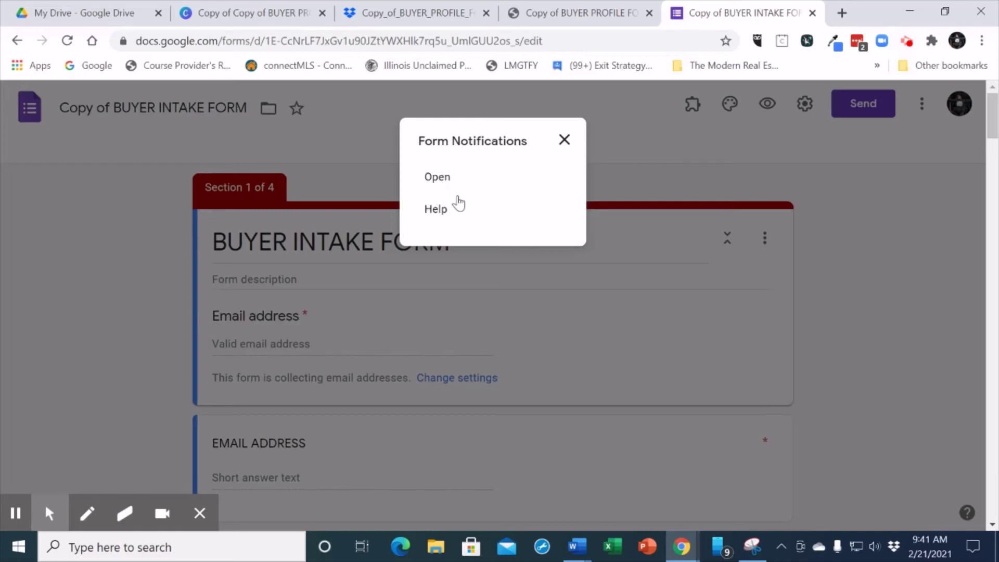
# - Enable 'Notify on form responses' and change the alert threshold from every 10 responses to 1
pyautogui.click(436, 178)
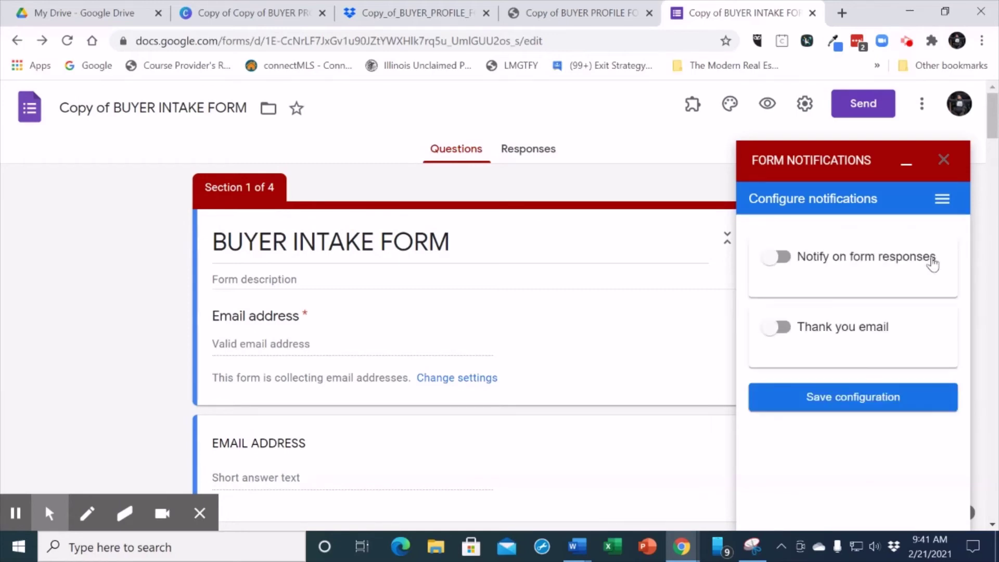
pyautogui.click(784, 263)
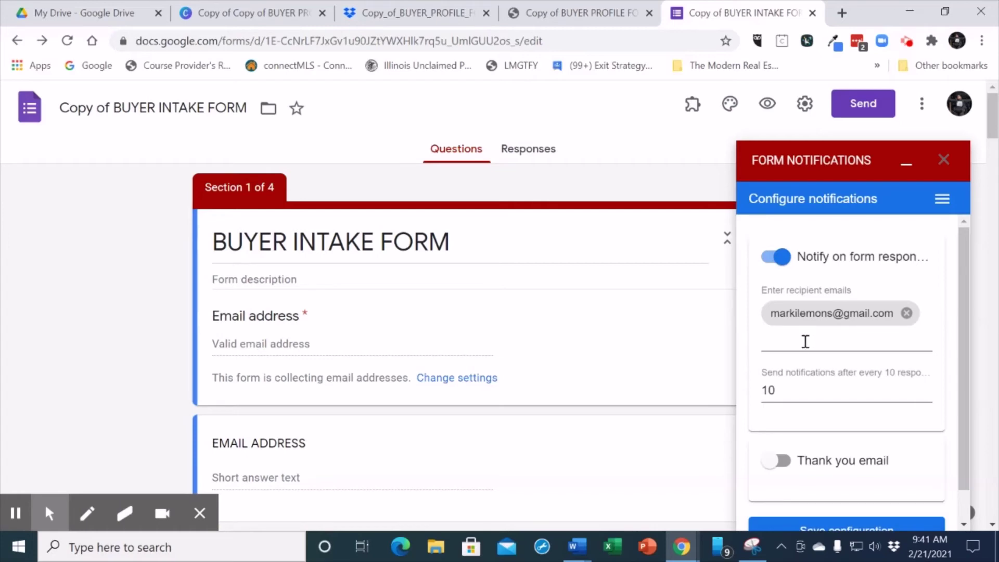
pyautogui.click(795, 391)
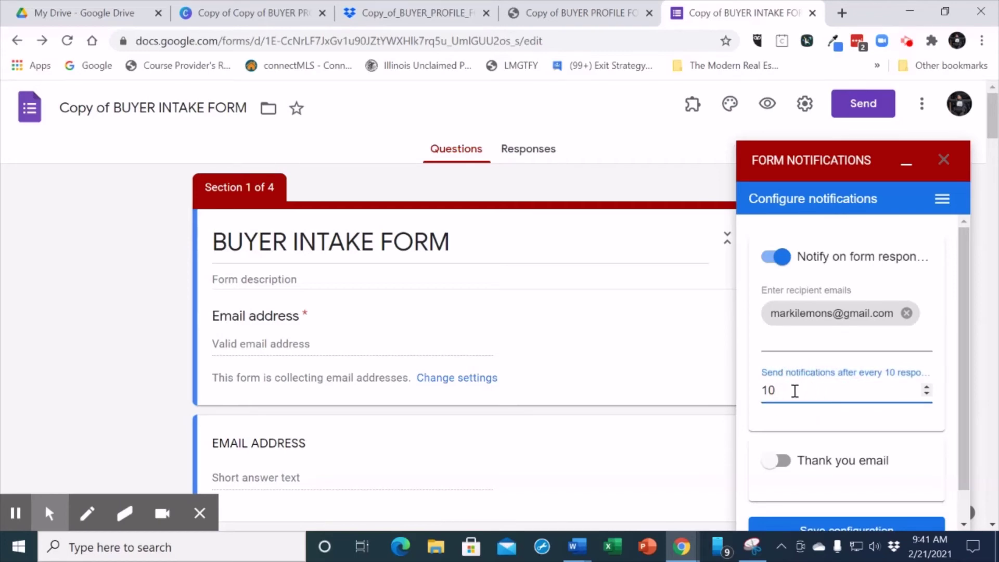
pyautogui.press('BackSpace')
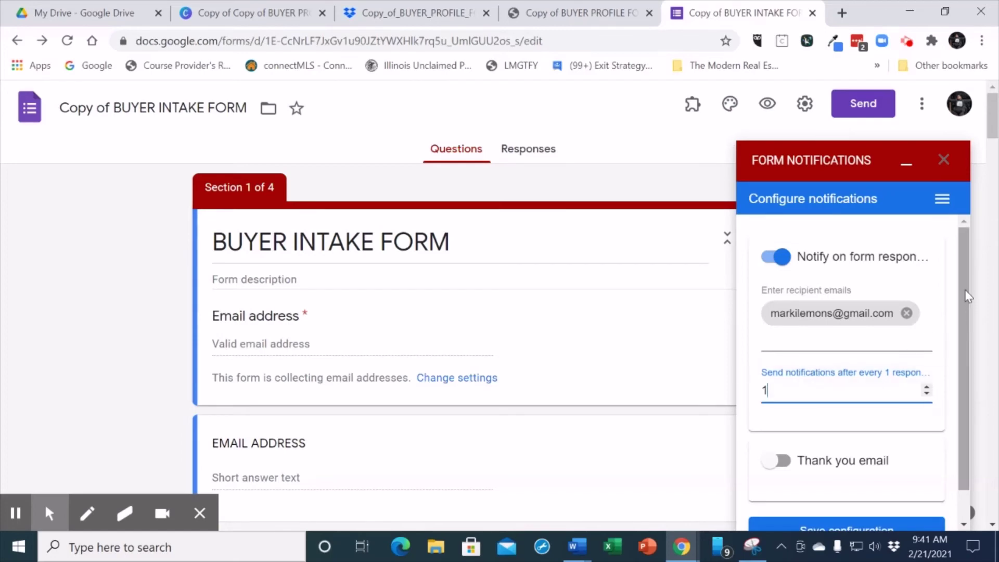
pyautogui.moveTo(965, 291); pyautogui.dragTo(976, 349)
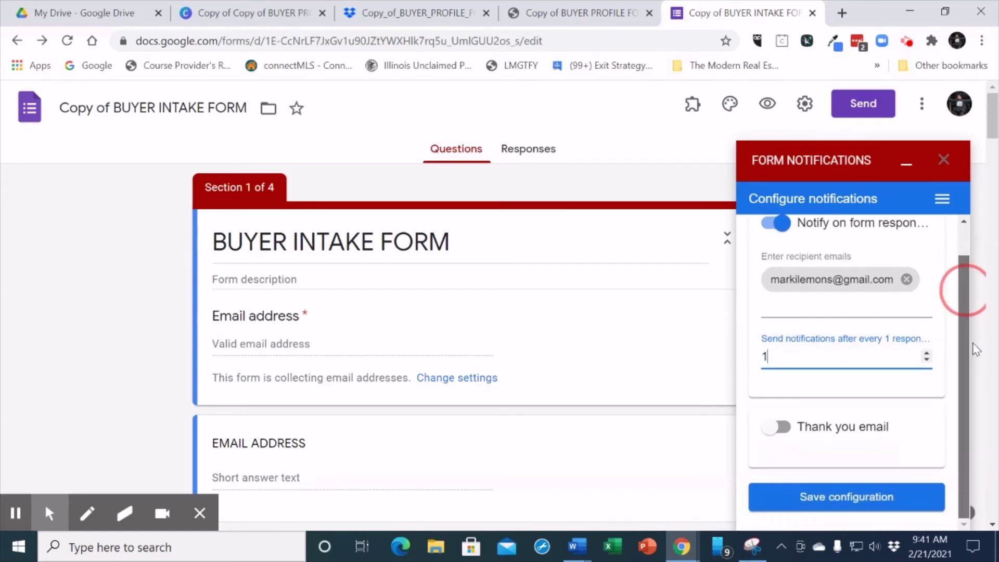
# - Enable the respondent thank-you email, sourcing addresses from the EMAIL ADDRESS question
pyautogui.click(782, 428)
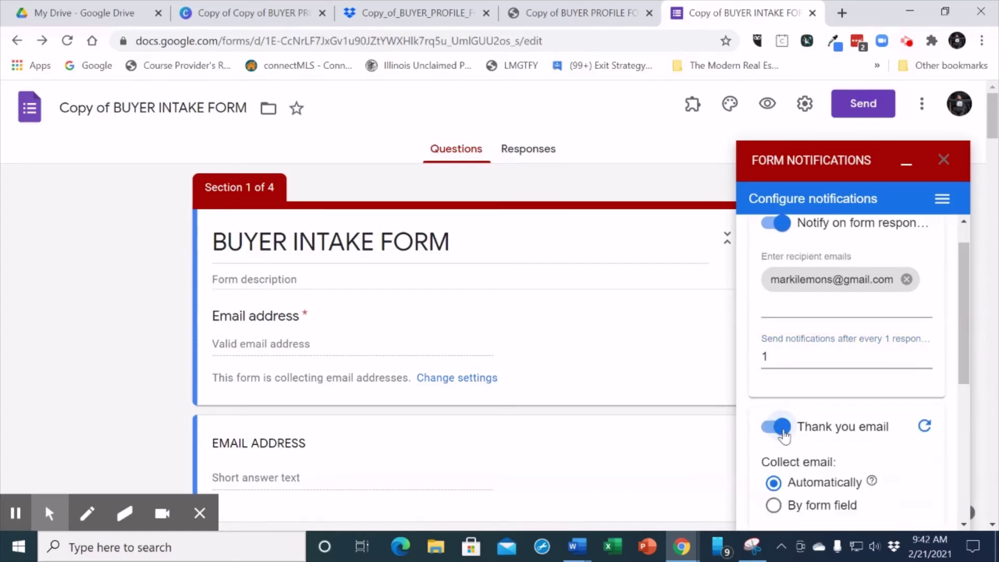
pyautogui.scroll(-4, 961, 312)
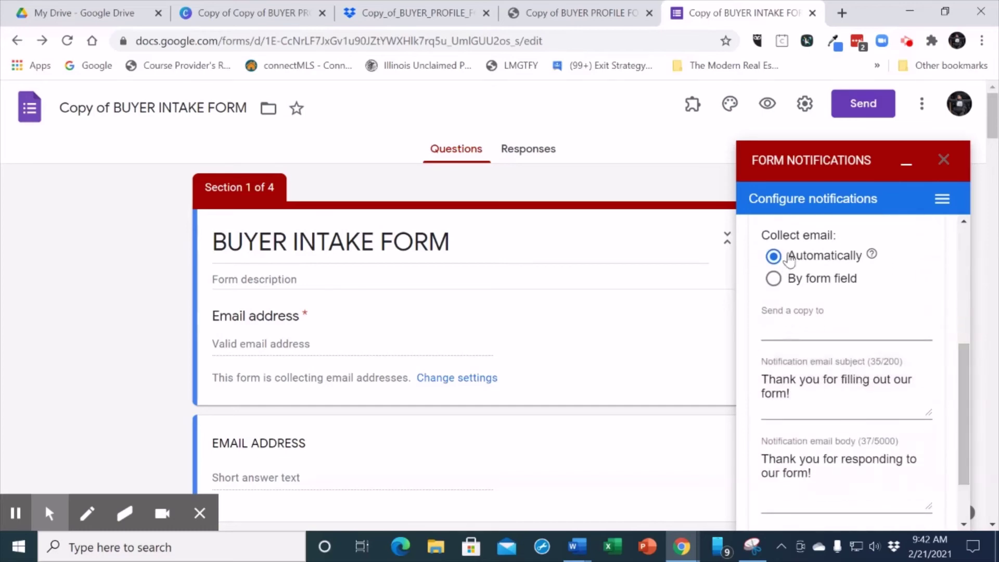
pyautogui.click(772, 280)
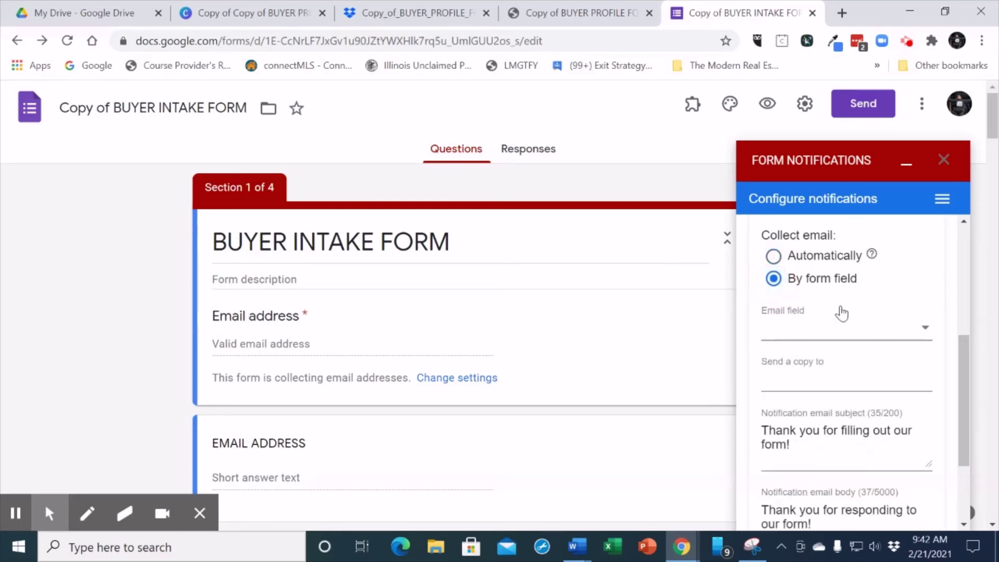
pyautogui.click(790, 327)
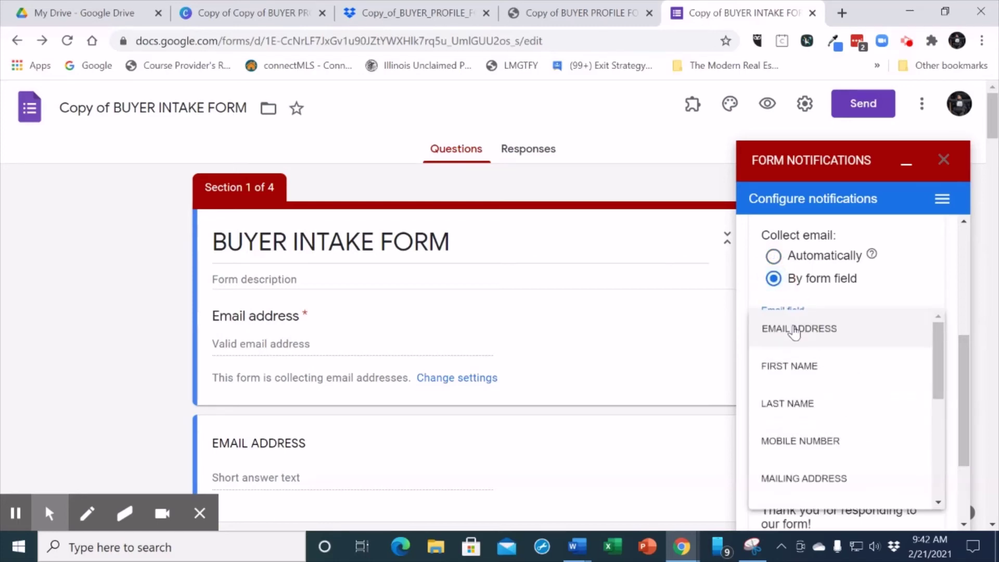
pyautogui.click(795, 333)
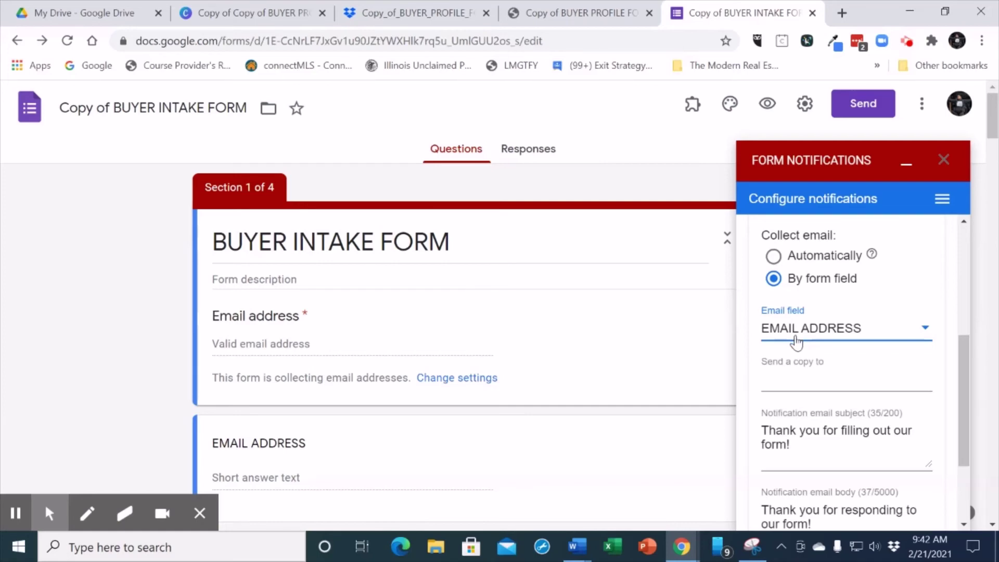
pyautogui.moveTo(964, 349); pyautogui.dragTo(962, 408)
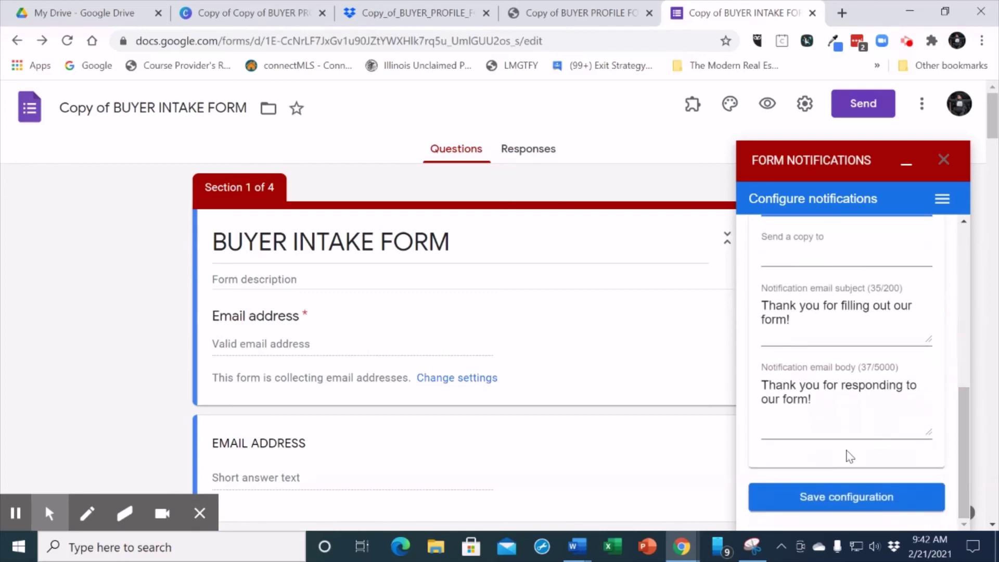
# - In File Explorer, browse to Dropbox > 0000.2021 > 2021_Marketing and select the Recap Inman Connect 2021 video
pyautogui.click(436, 552)
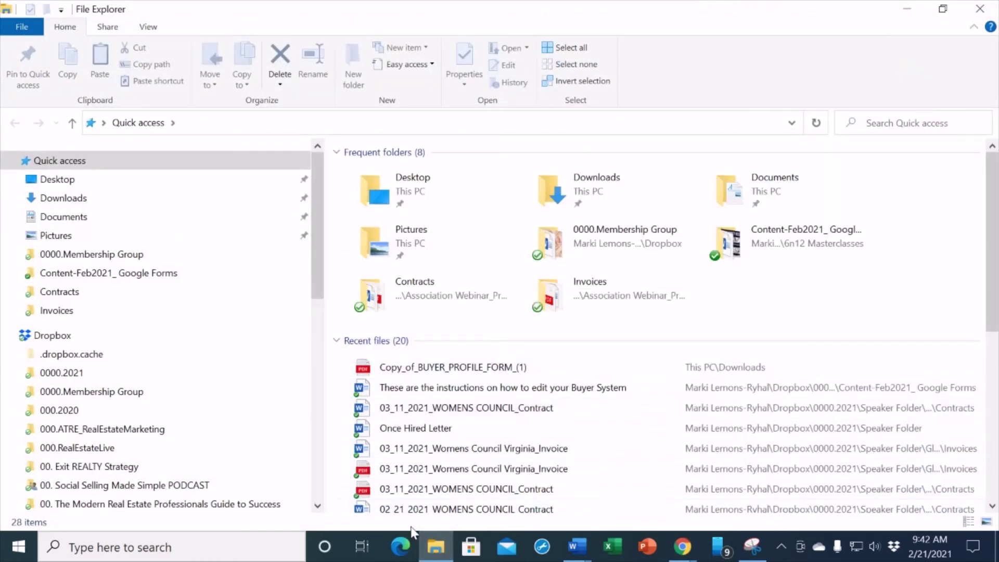
pyautogui.click(76, 372)
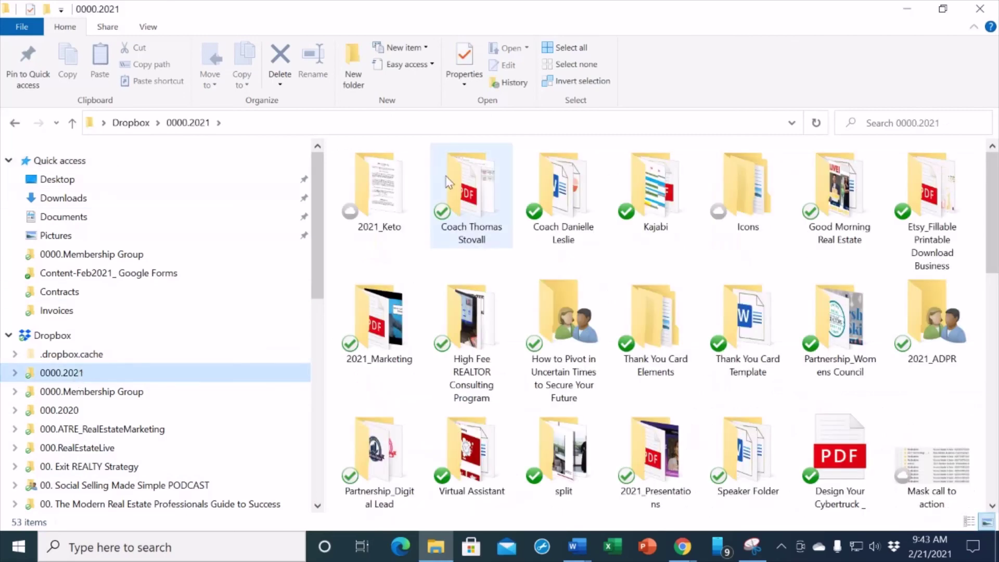
pyautogui.click(391, 349)
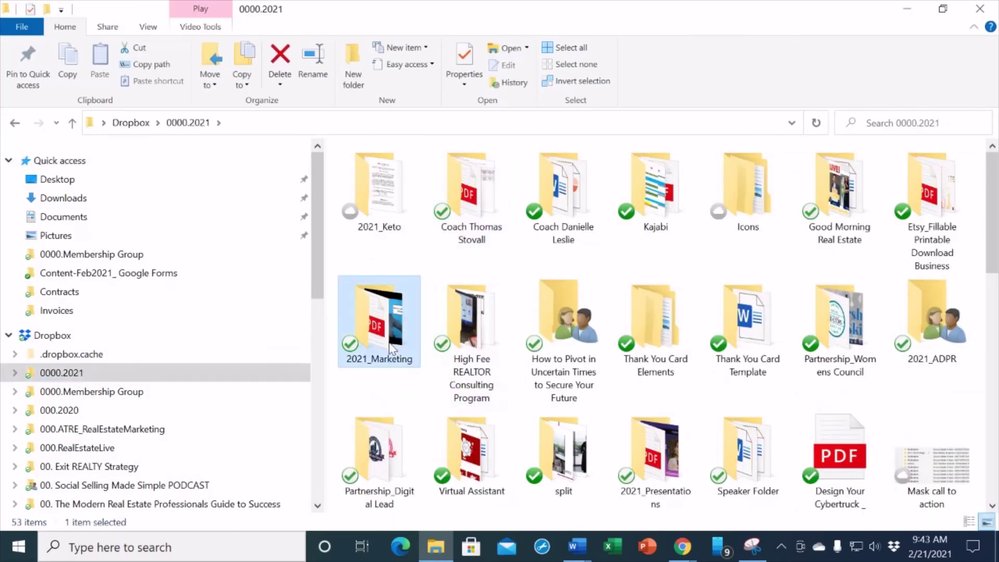
pyautogui.doubleClick(392, 348)
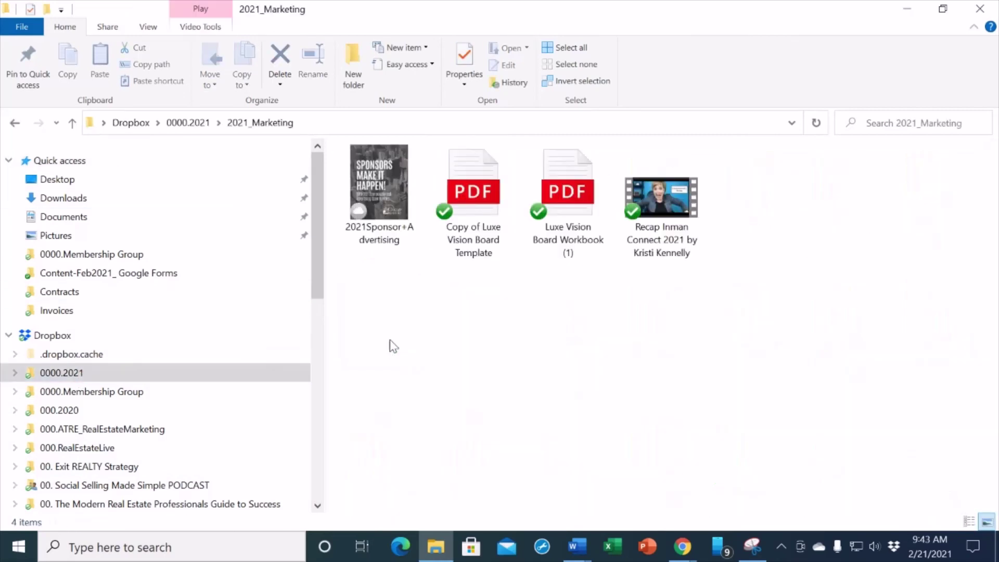
pyautogui.click(669, 213)
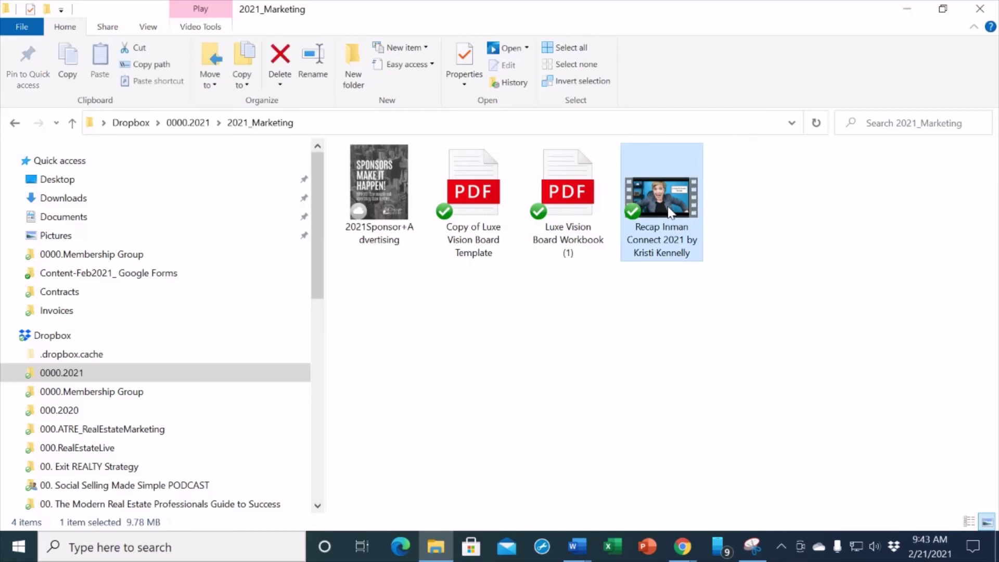
# - Create a view-only Dropbox share link for the video and copy it
pyautogui.rightClick(670, 213)
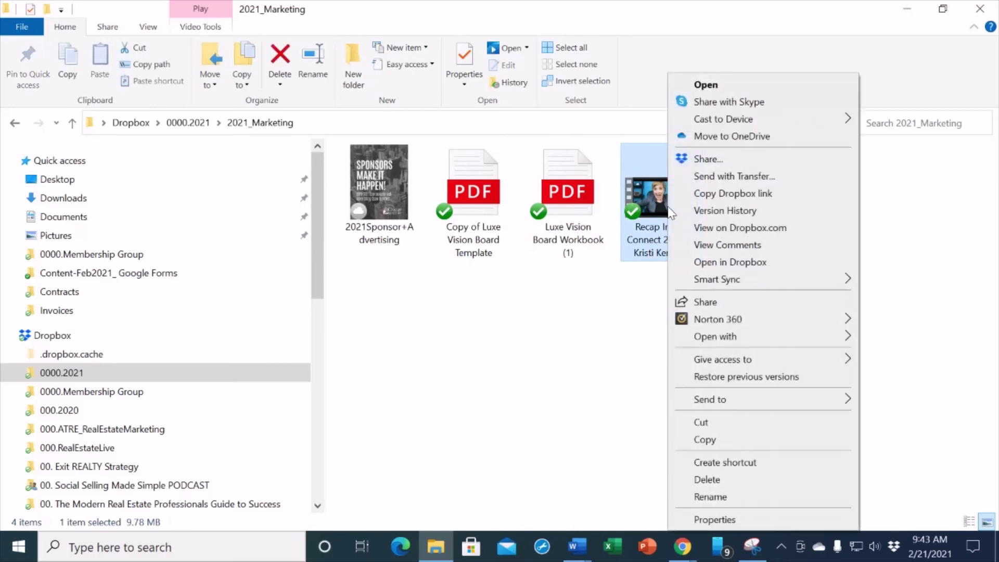
pyautogui.click(704, 158)
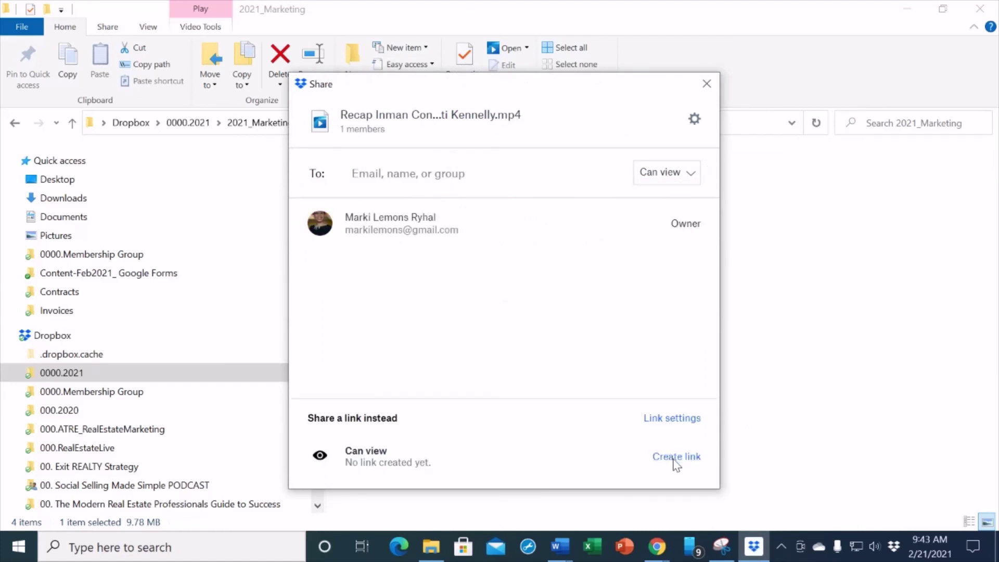
pyautogui.click(676, 458)
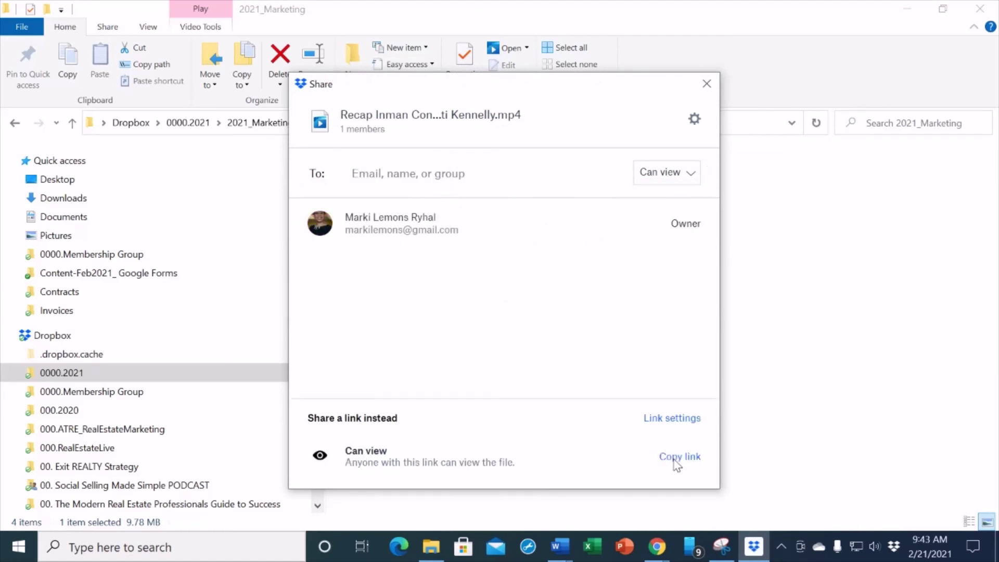
pyautogui.click(675, 458)
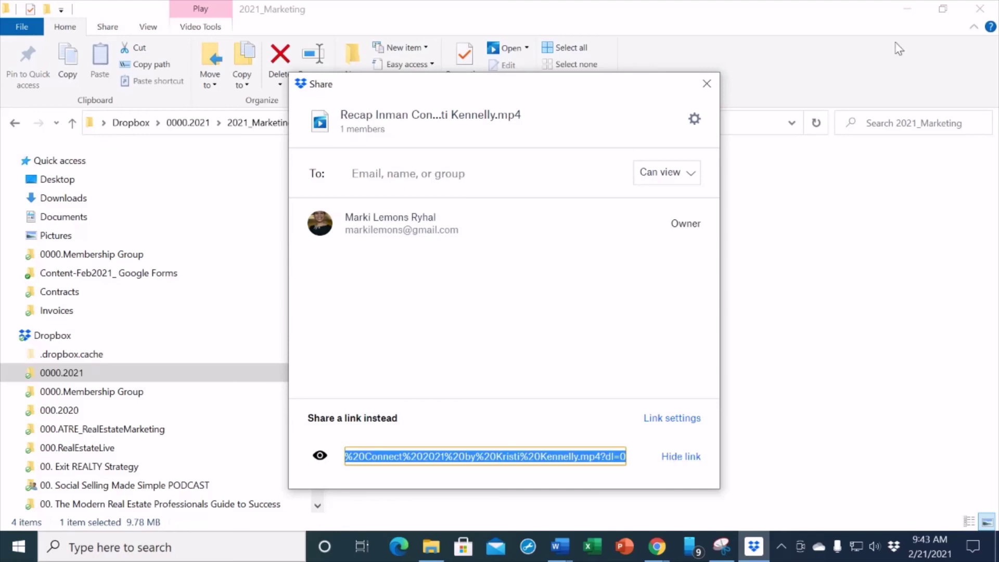
pyautogui.click(907, 9)
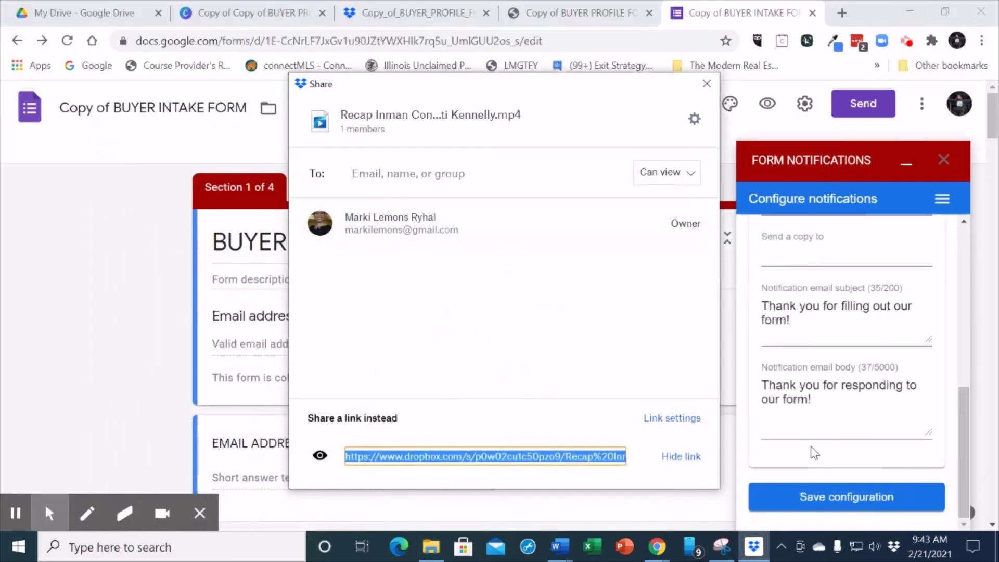
# - Paste the copied Dropbox video link into the thank-you email body after 'our form!'
pyautogui.press('Escape')
pyautogui.click(785, 430)
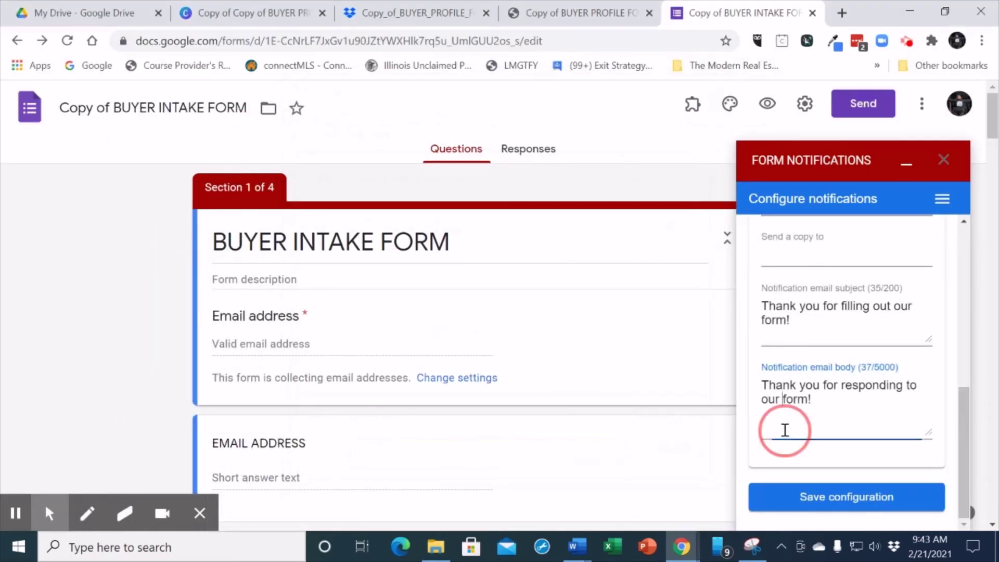
pyautogui.click(821, 402)
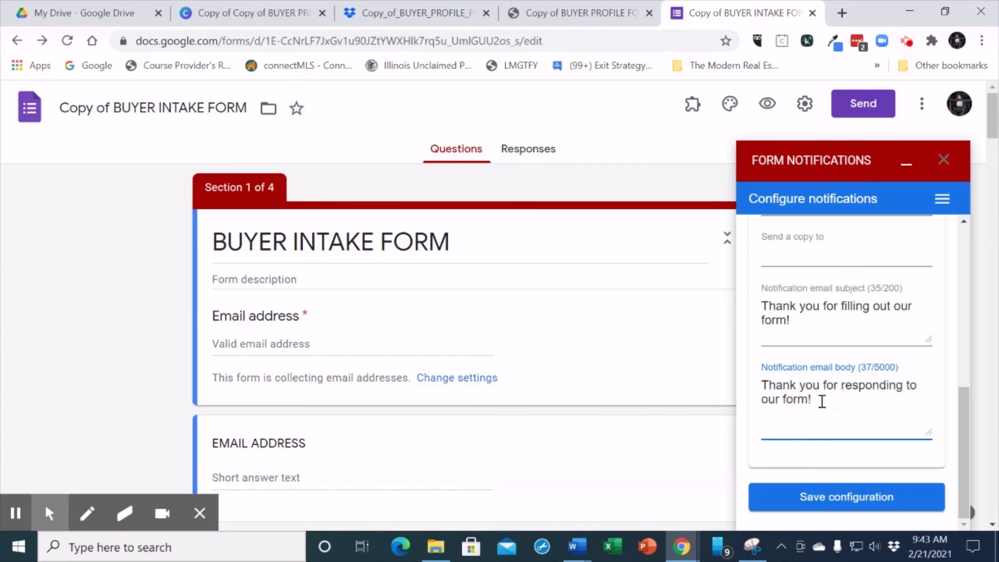
pyautogui.rightClick(821, 401)
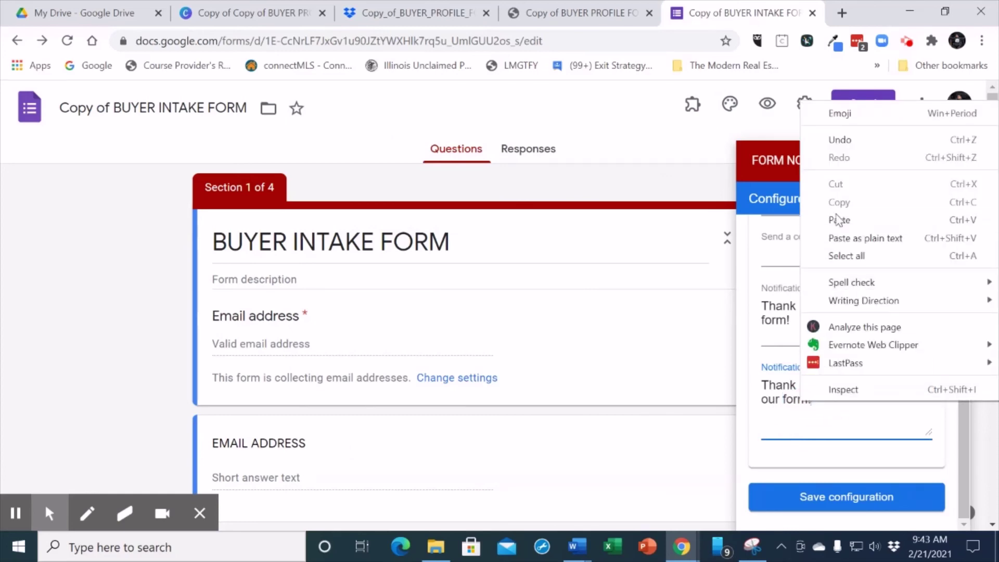
pyautogui.click(845, 227)
pyautogui.moveTo(926, 411); pyautogui.dragTo(928, 389)
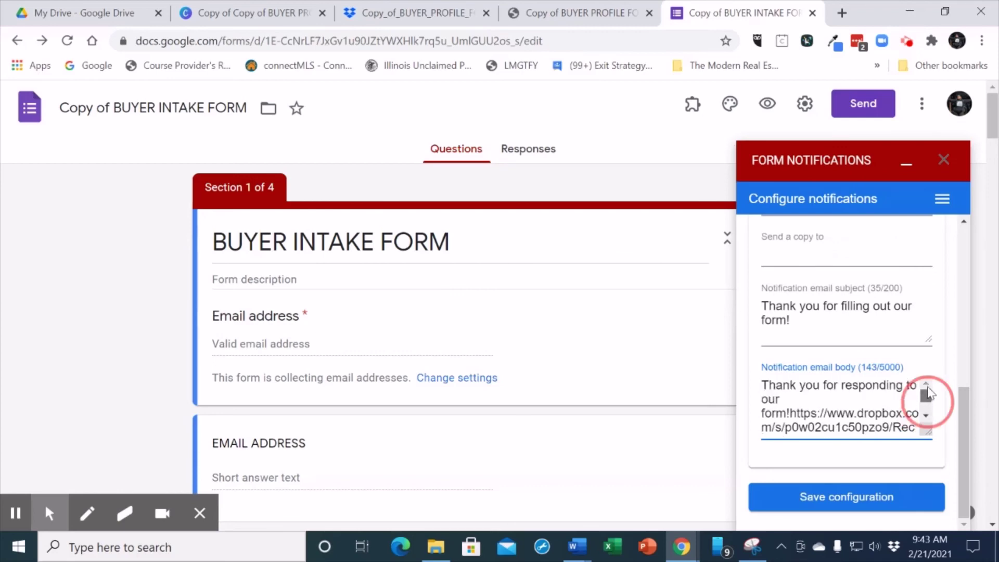
pyautogui.click(790, 414)
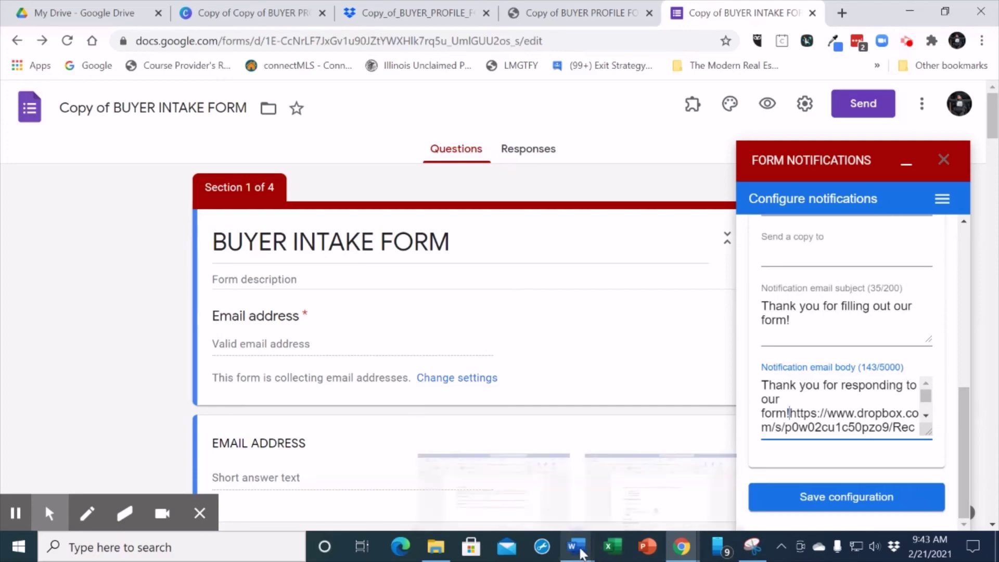
# - Bring Word's Buyer Consulation Master Document to the front from the taskbar preview
pyautogui.moveTo(581, 553)
pyautogui.click(517, 484)
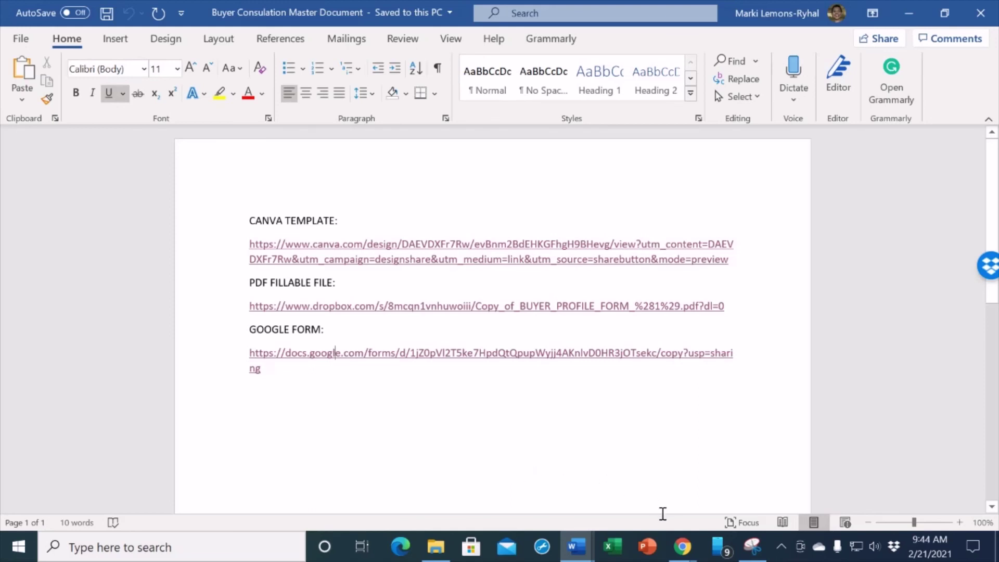
pyautogui.moveTo(687, 545)
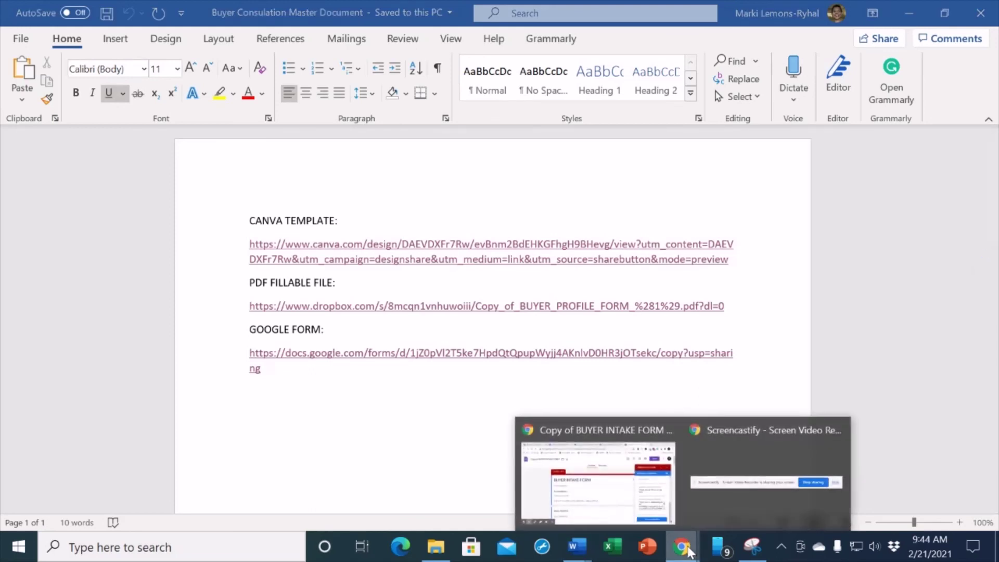
pyautogui.click(726, 505)
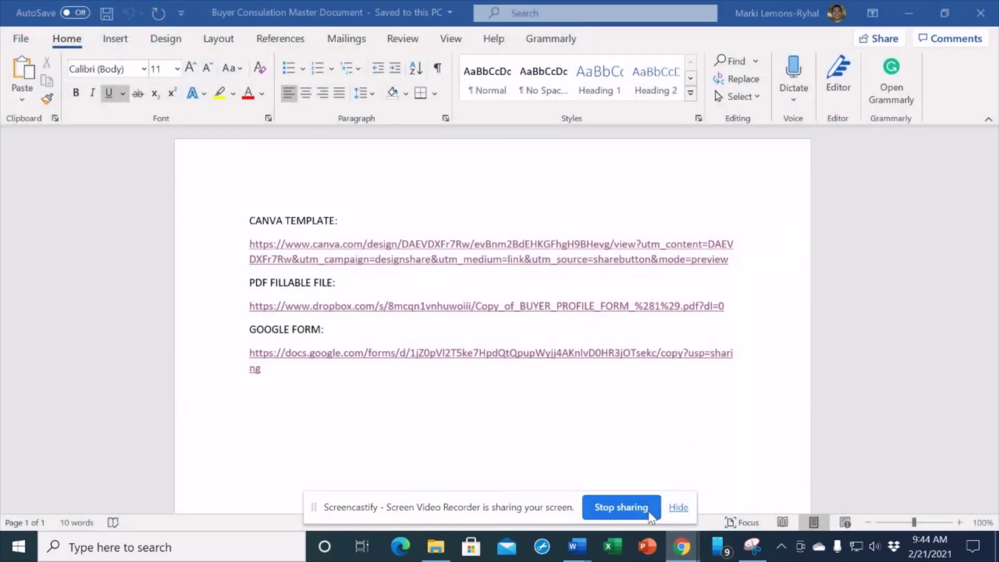